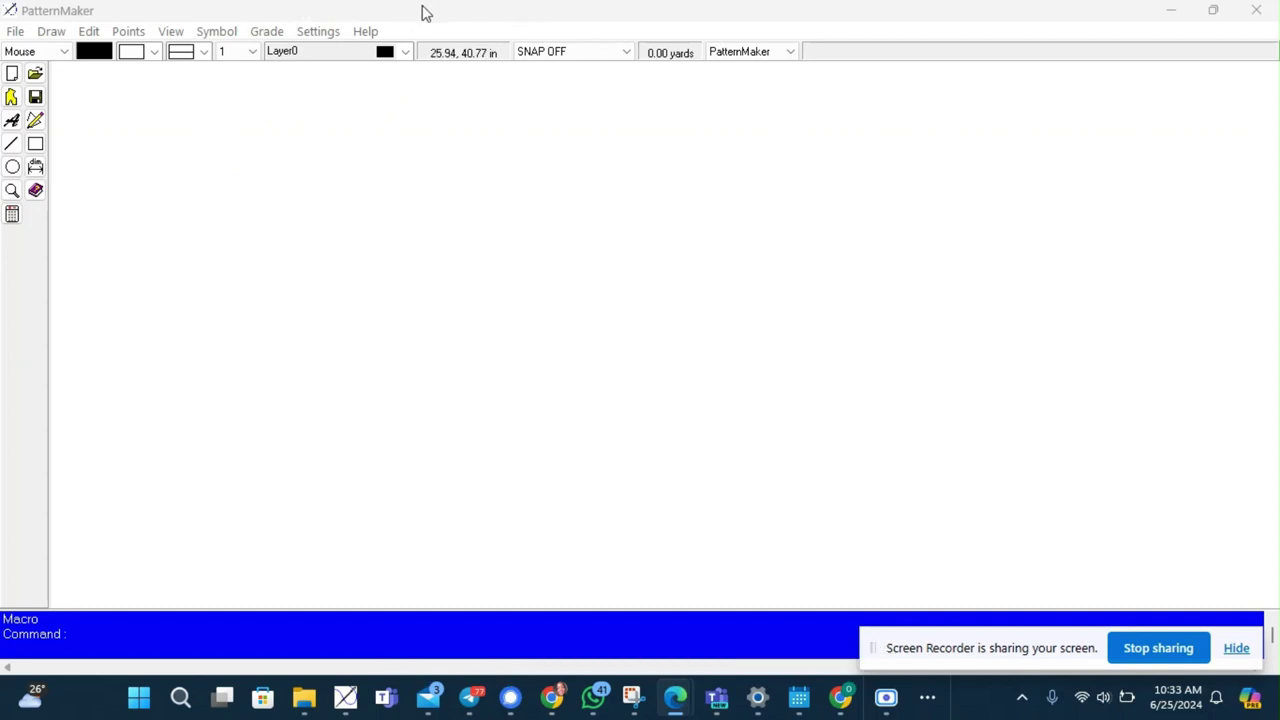
Step: Run the Corset.mac macro from the Ginani Patterns > Corset 1 pattern folder
{"action": "left_click", "coordinate": [11, 97]}
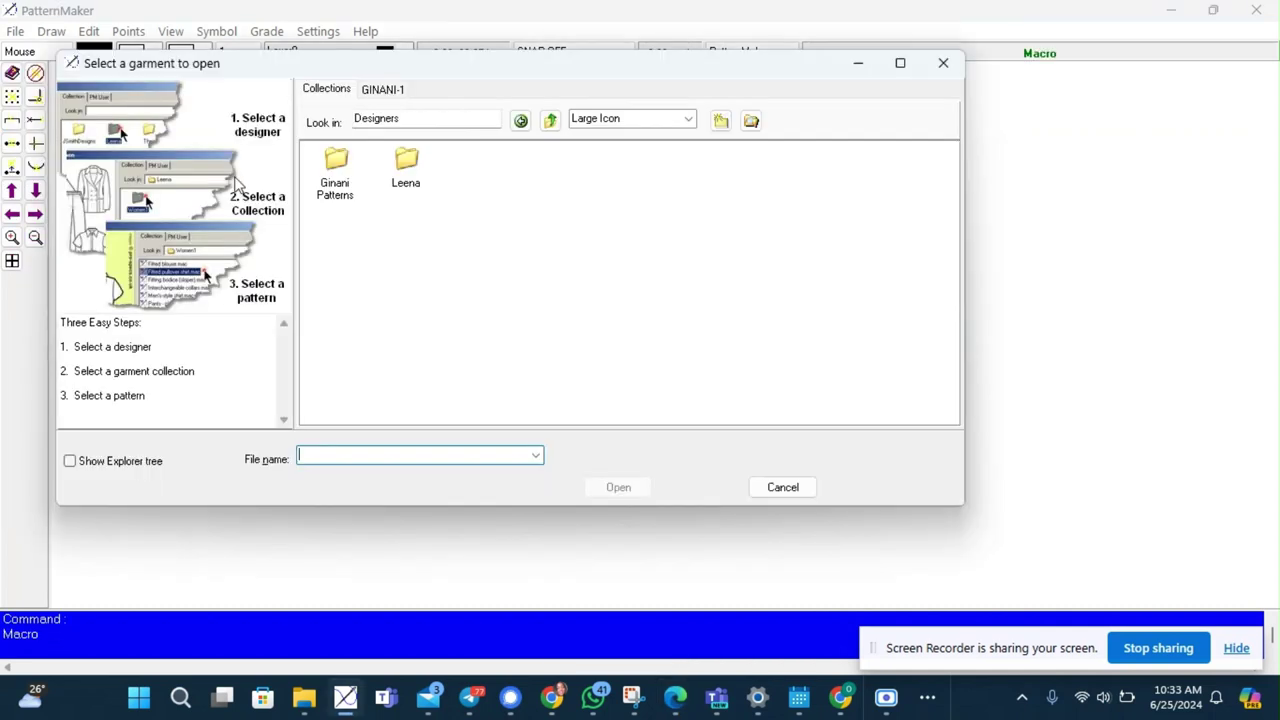
{"action": "double_click", "coordinate": [335, 172]}
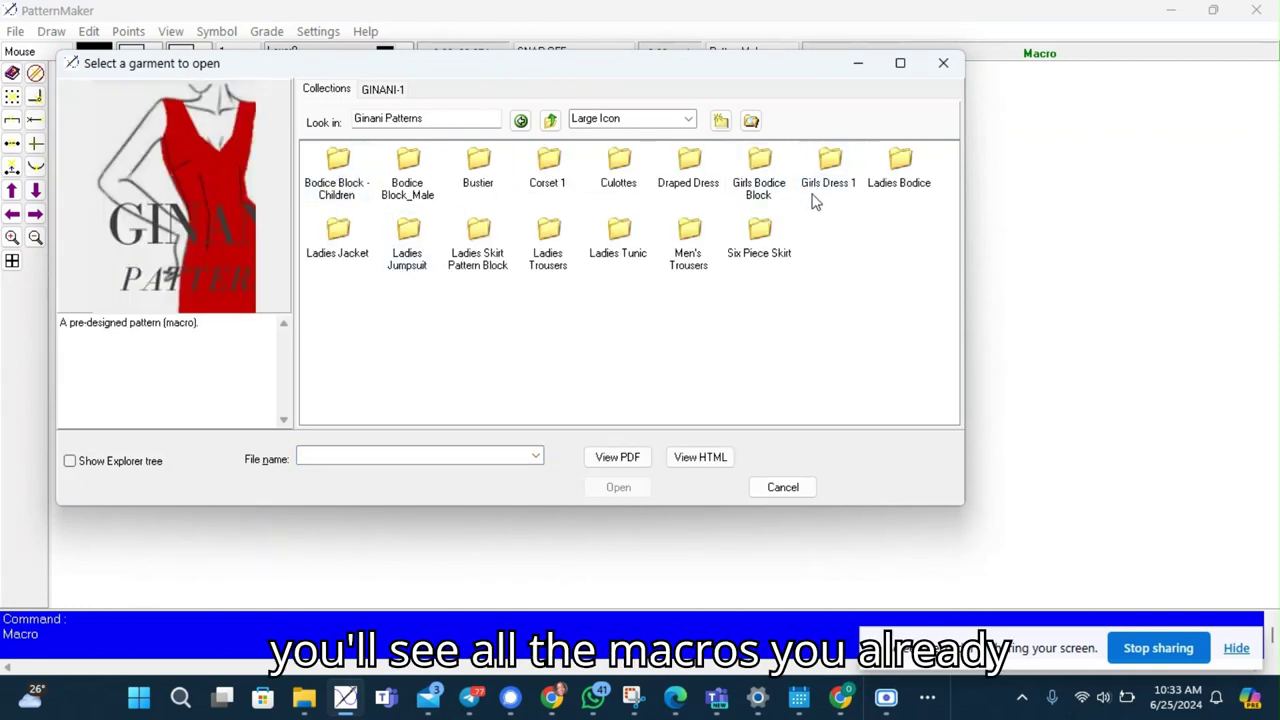
{"action": "double_click", "coordinate": [546, 170]}
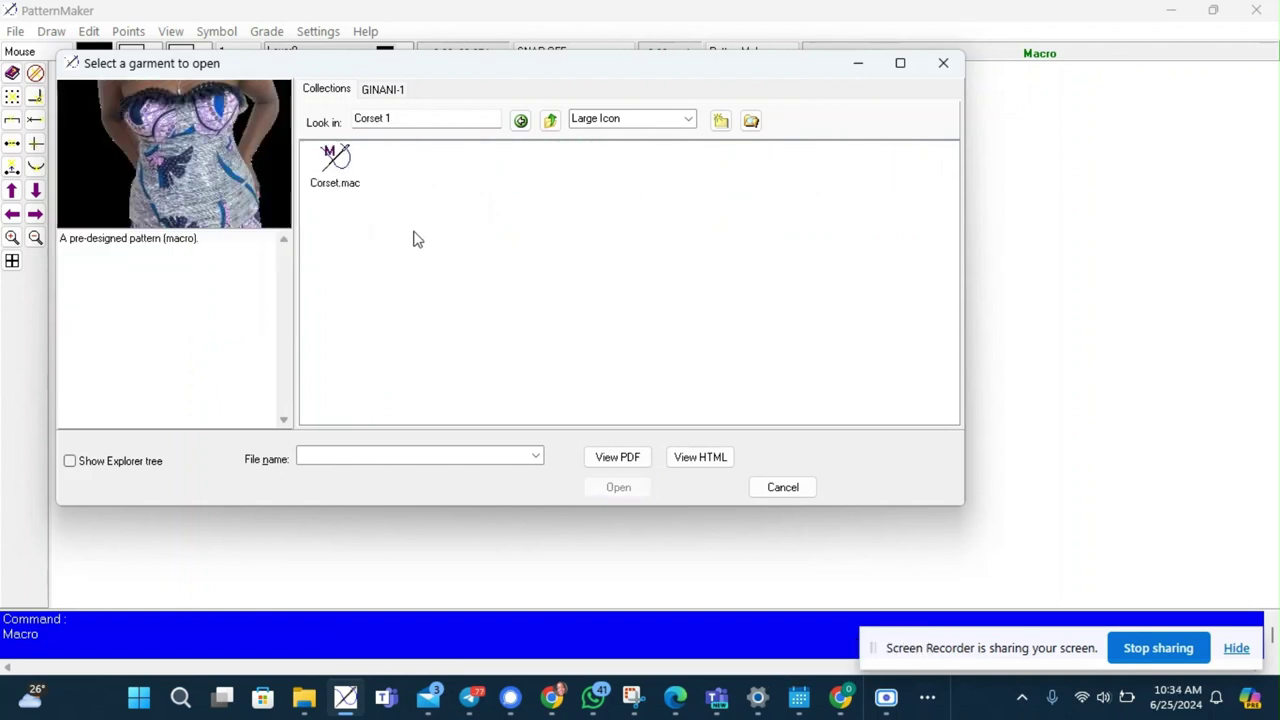
{"action": "left_click", "coordinate": [345, 168]}
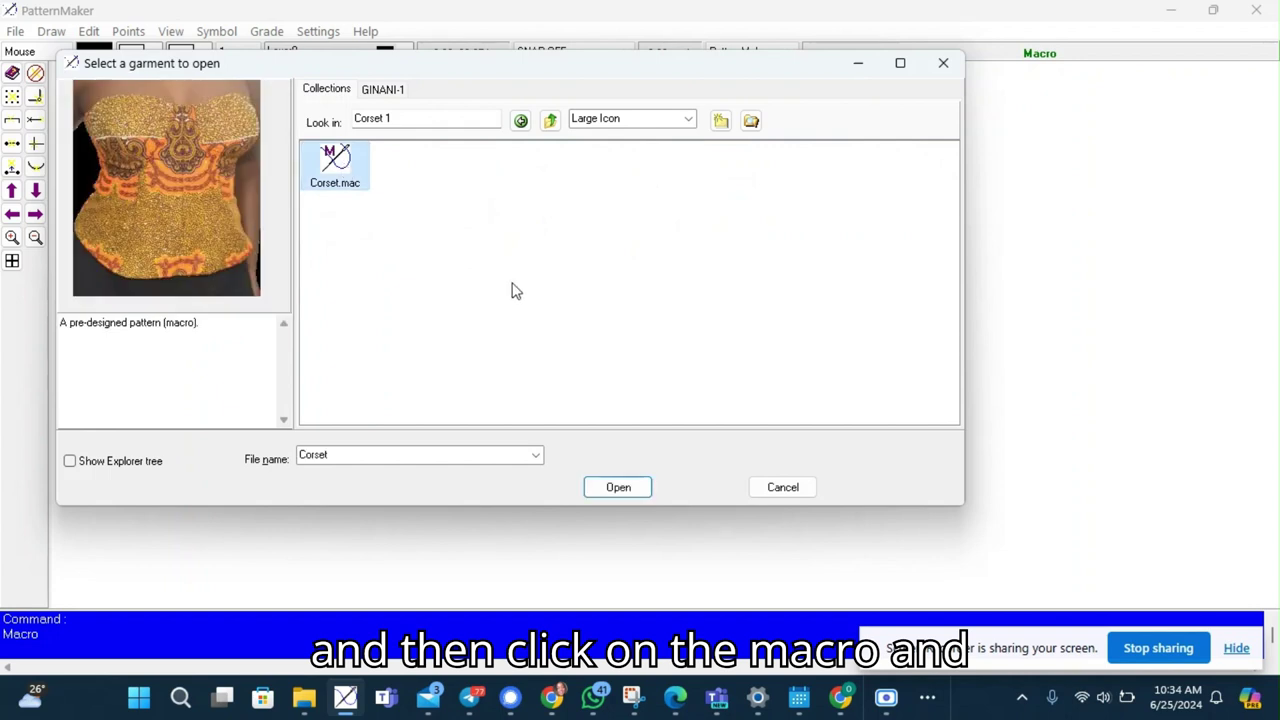
{"action": "left_click", "coordinate": [630, 488]}
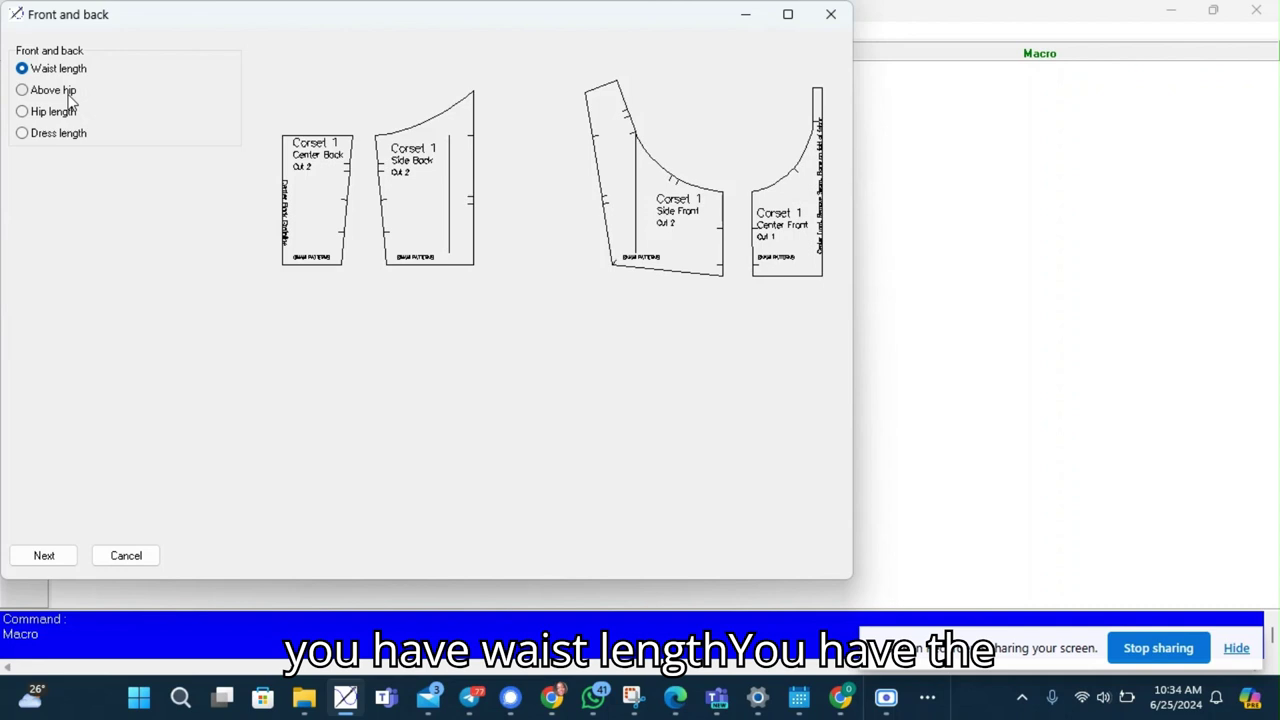
Step: Compare above-hip and hip lengths, then choose Dress length for the front and back pieces
{"action": "left_click", "coordinate": [70, 96]}
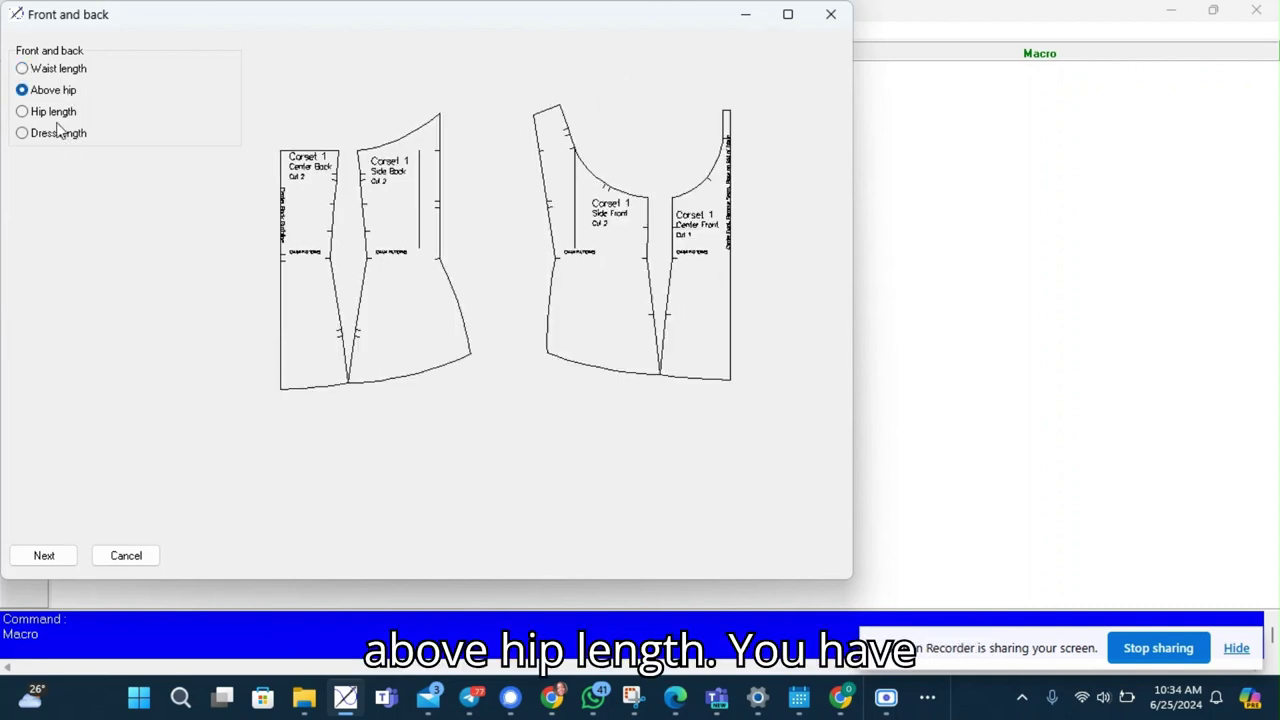
{"action": "left_click", "coordinate": [68, 116]}
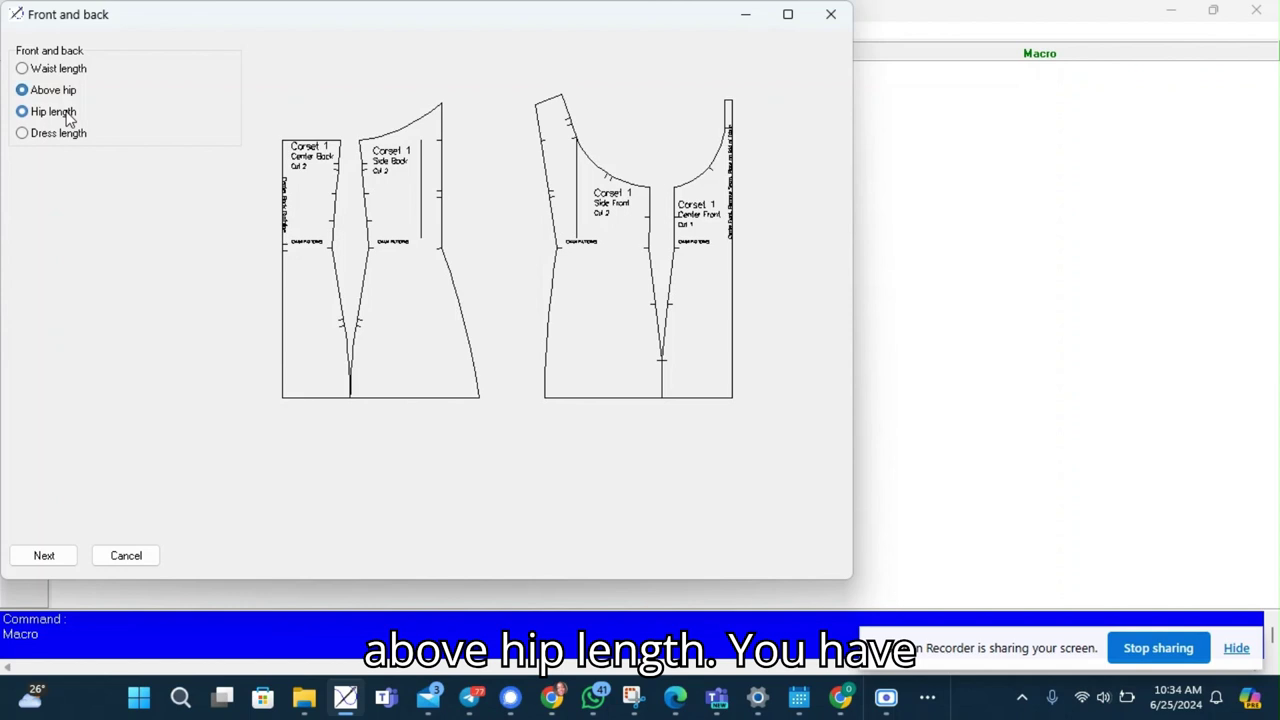
{"action": "left_click", "coordinate": [72, 140]}
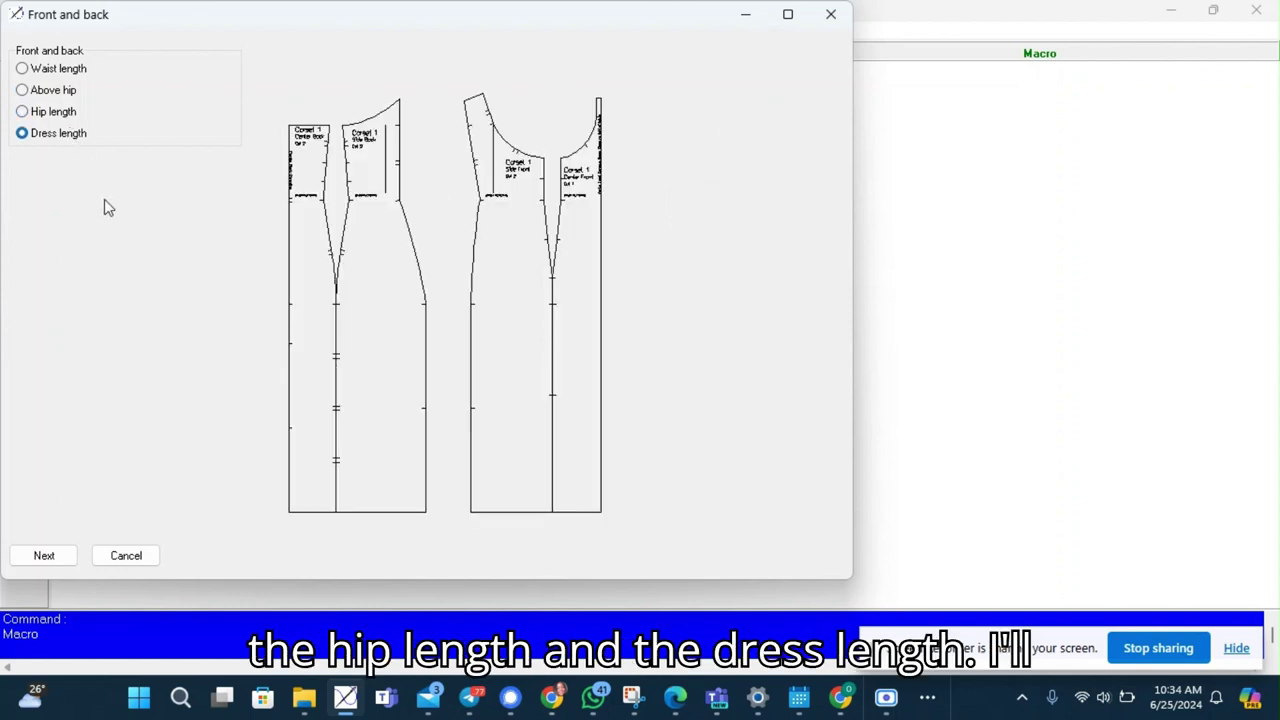
{"action": "left_click", "coordinate": [55, 555]}
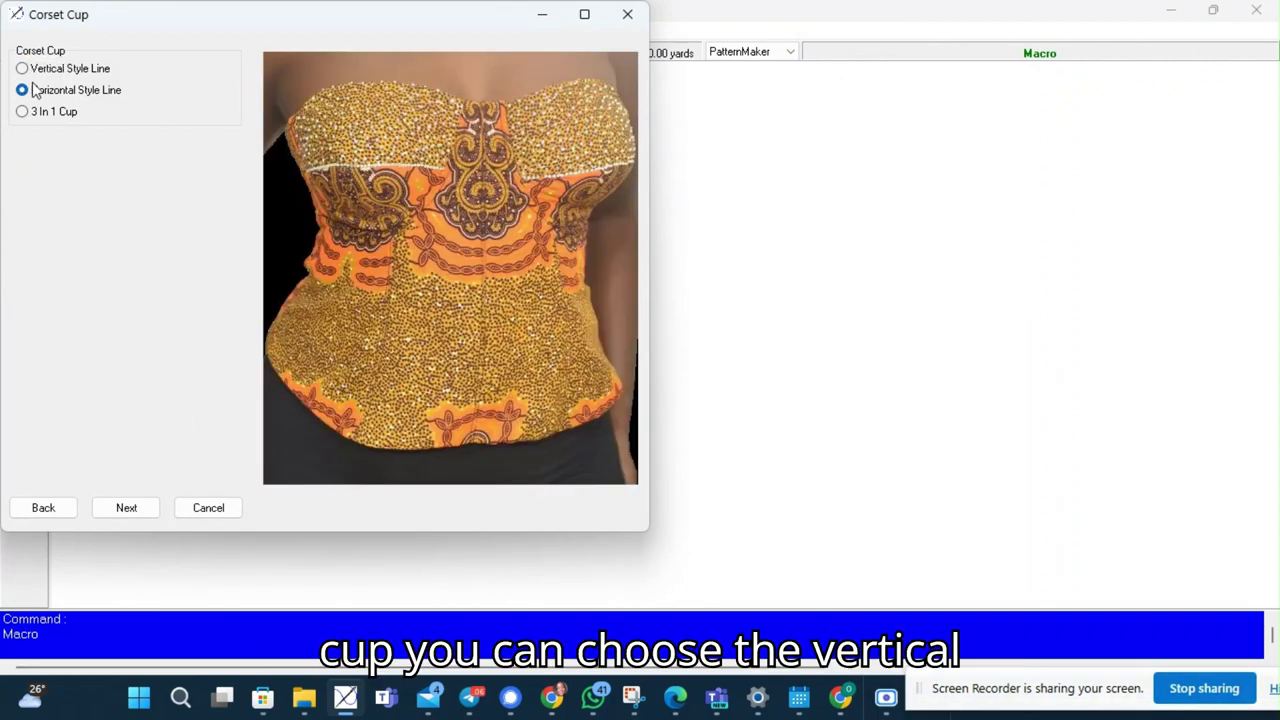
Step: Compare the vertical, horizontal and 3 In 1 cup styles, settling on Vertical Style Line
{"action": "left_click", "coordinate": [40, 72]}
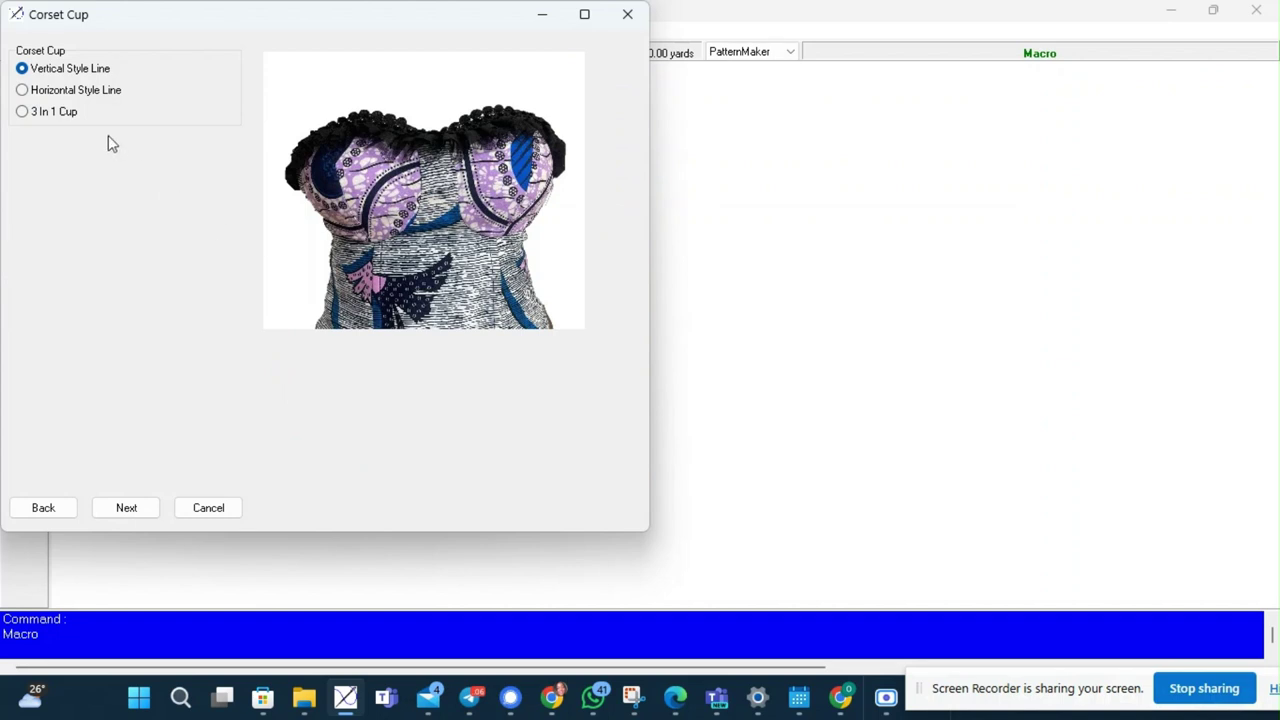
{"action": "left_click", "coordinate": [84, 92]}
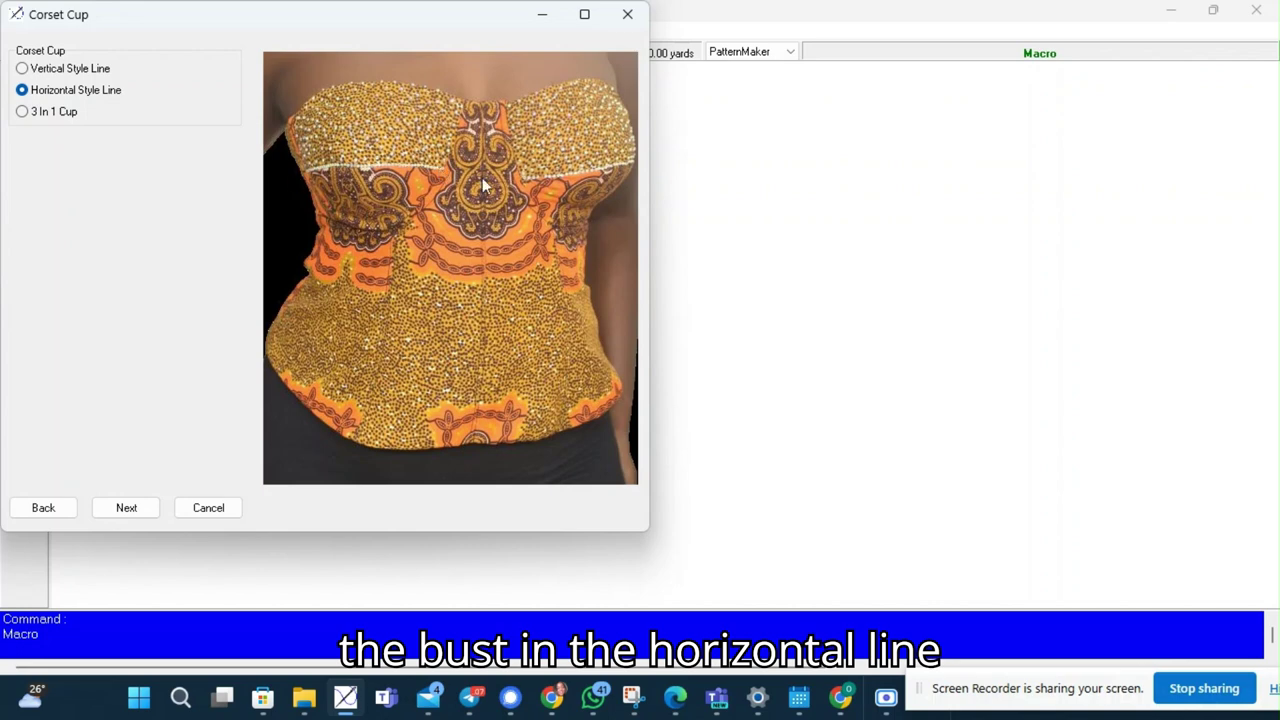
{"action": "left_click", "coordinate": [66, 117]}
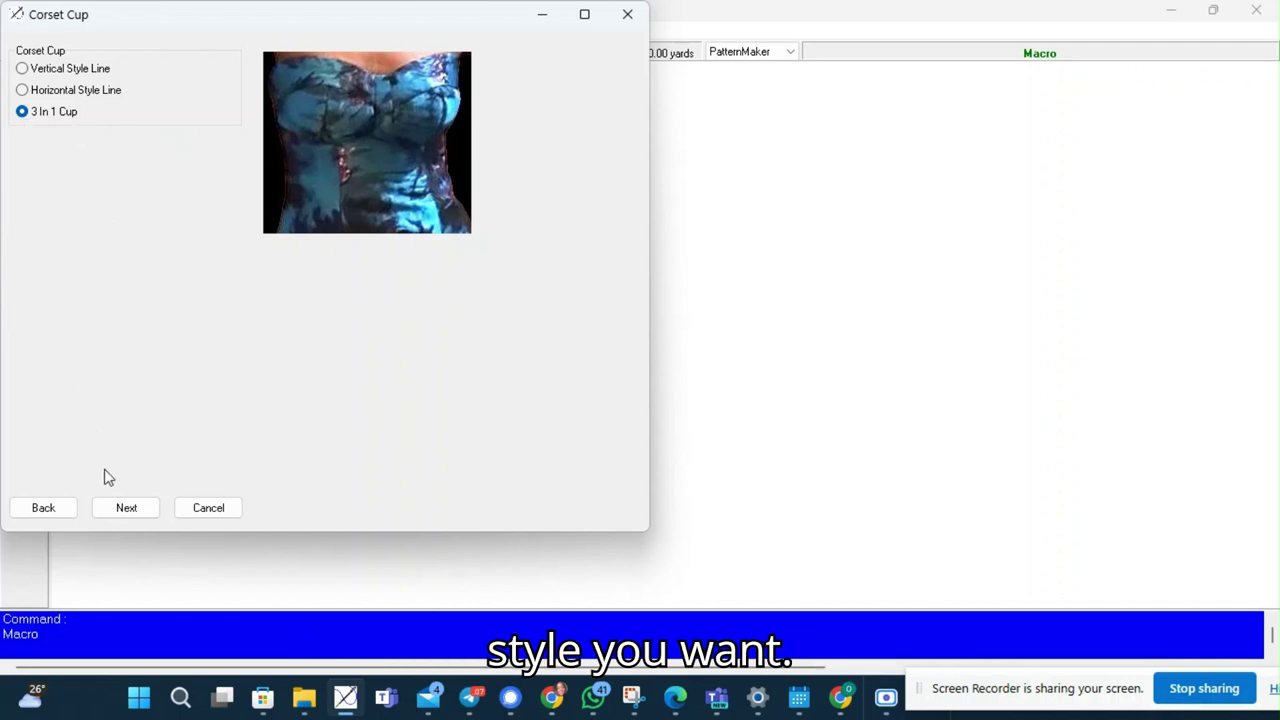
{"action": "left_click", "coordinate": [126, 507]}
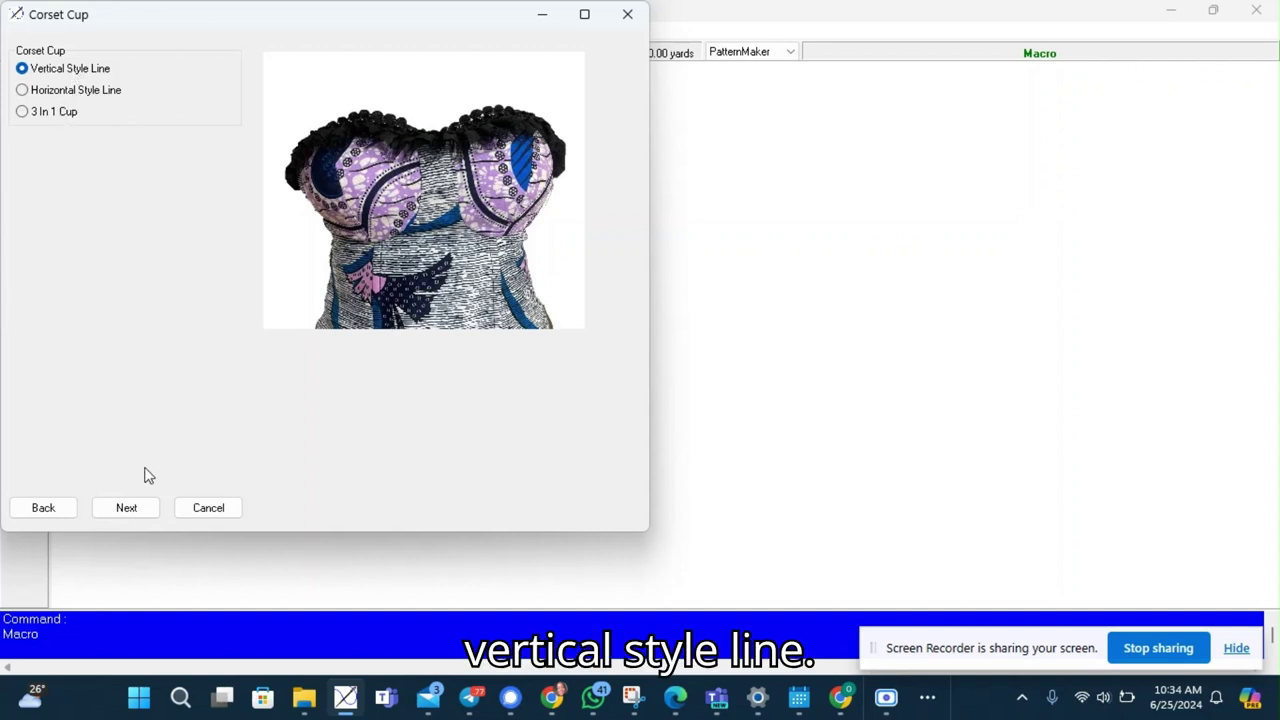
{"action": "left_click", "coordinate": [126, 507]}
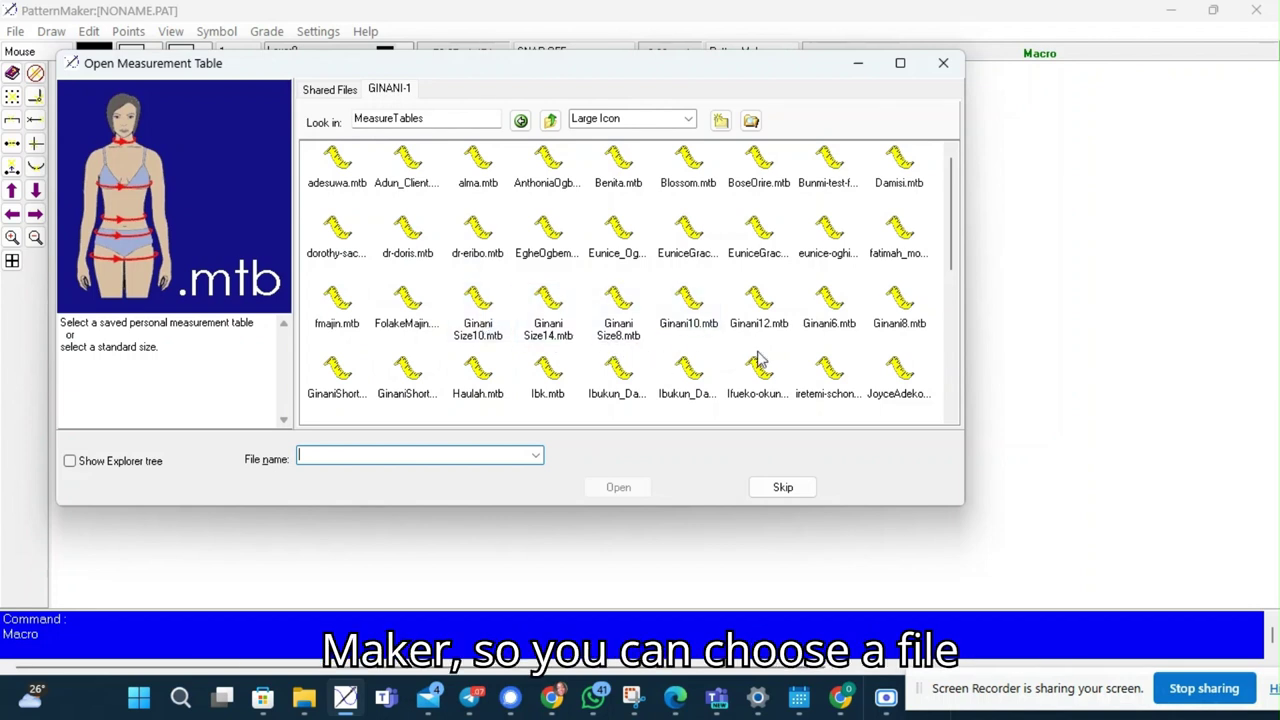
Step: Skip loading a saved measurement table so measurements can be entered manually
{"action": "left_click", "coordinate": [779, 489]}
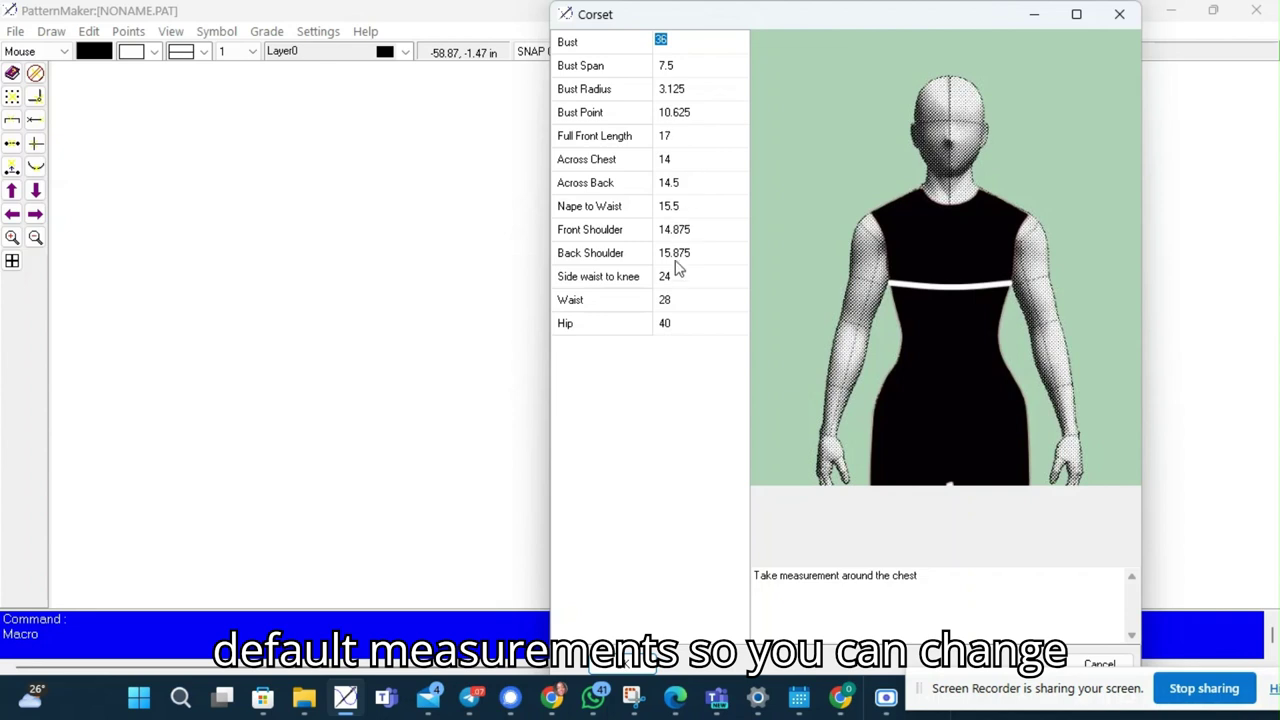
Step: Go through the Hip, Bust, Bust Span, Bust Radius, Bust Point and Full Front Length fields
{"action": "left_click", "coordinate": [679, 323]}
{"action": "type", "text": "46"}
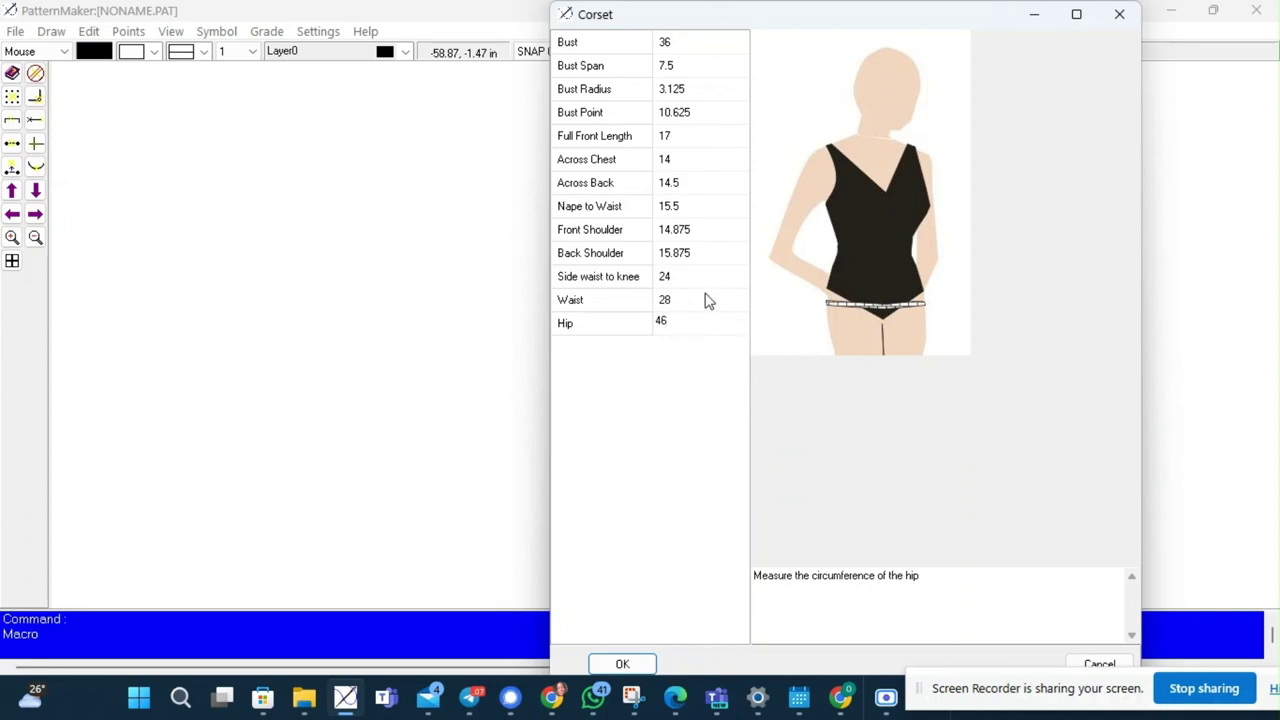
{"action": "type", "text": "3"}
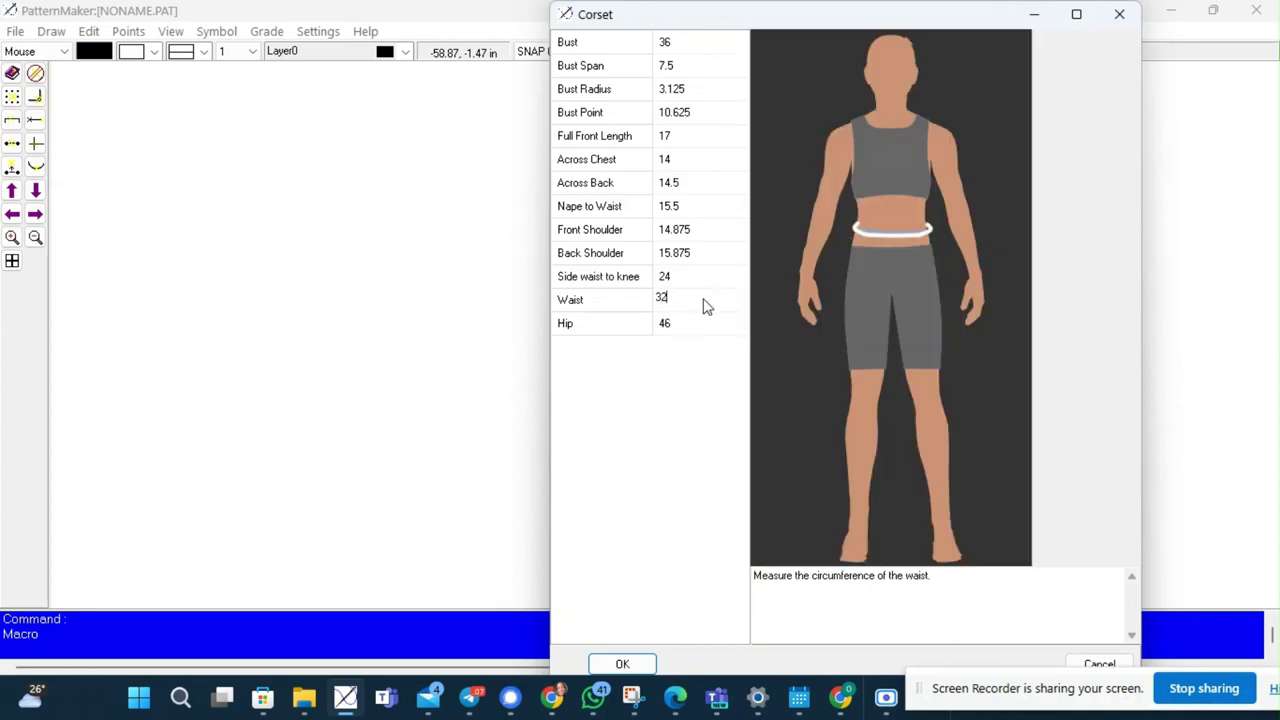
{"action": "type", "text": "2"}
{"action": "left_click", "coordinate": [695, 43]}
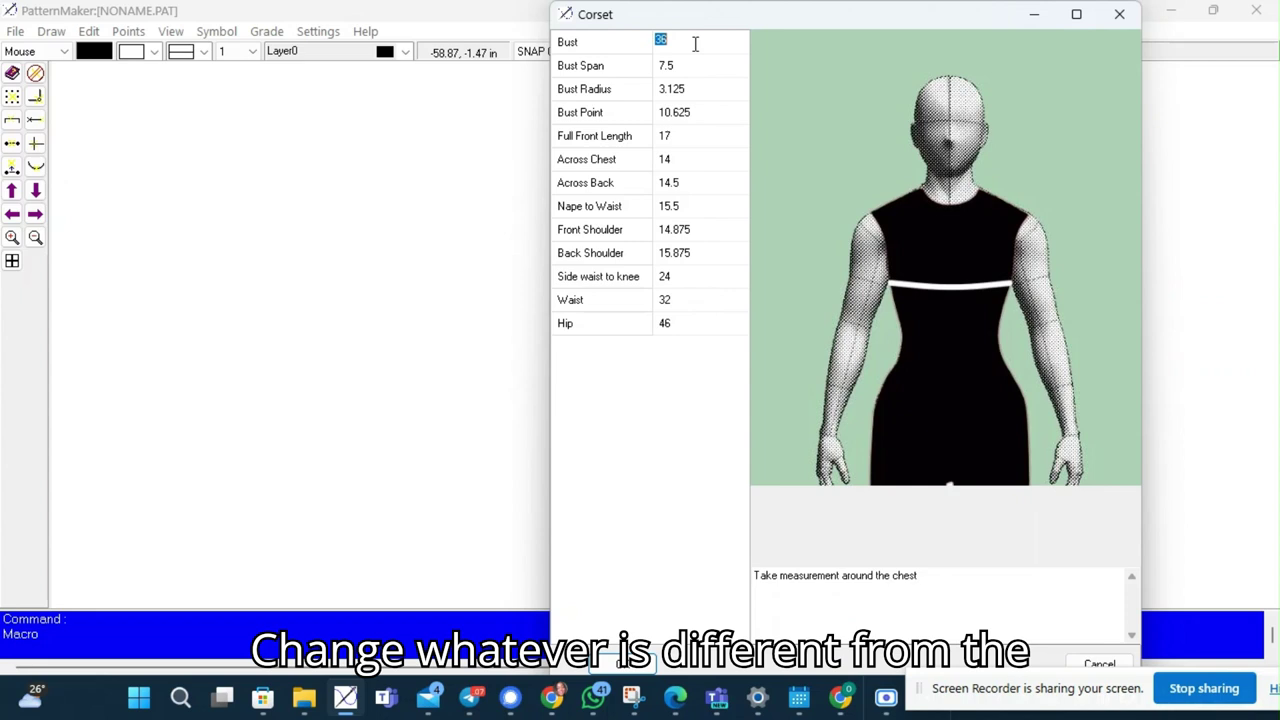
{"action": "type", "text": "3"}
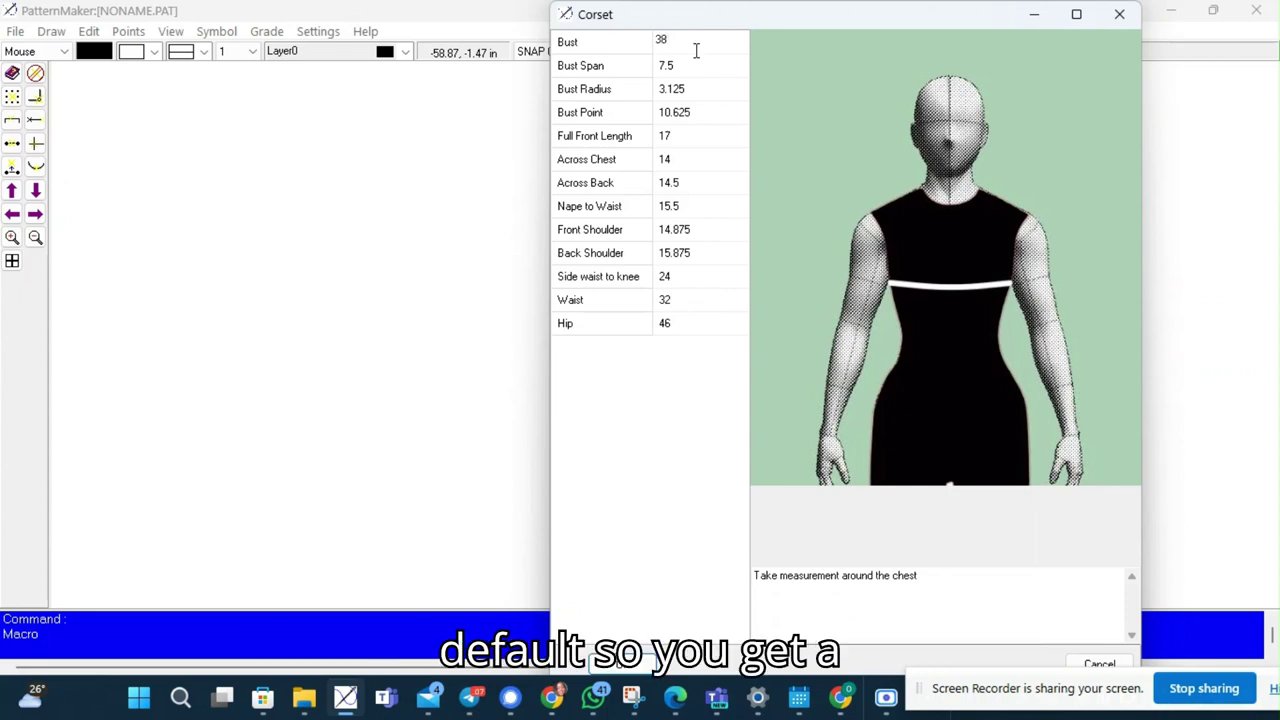
{"action": "left_click", "coordinate": [706, 67]}
{"action": "type", "text": "8"}
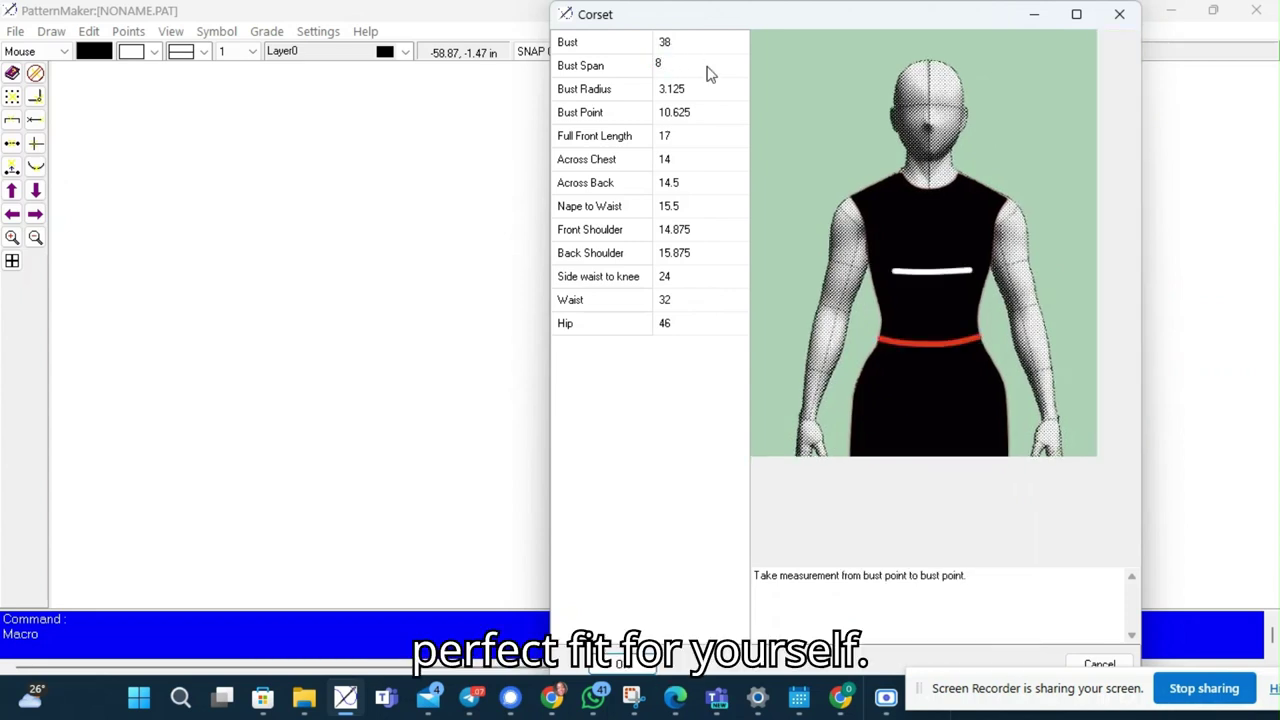
{"action": "left_click", "coordinate": [719, 88]}
{"action": "type", "text": "3"}
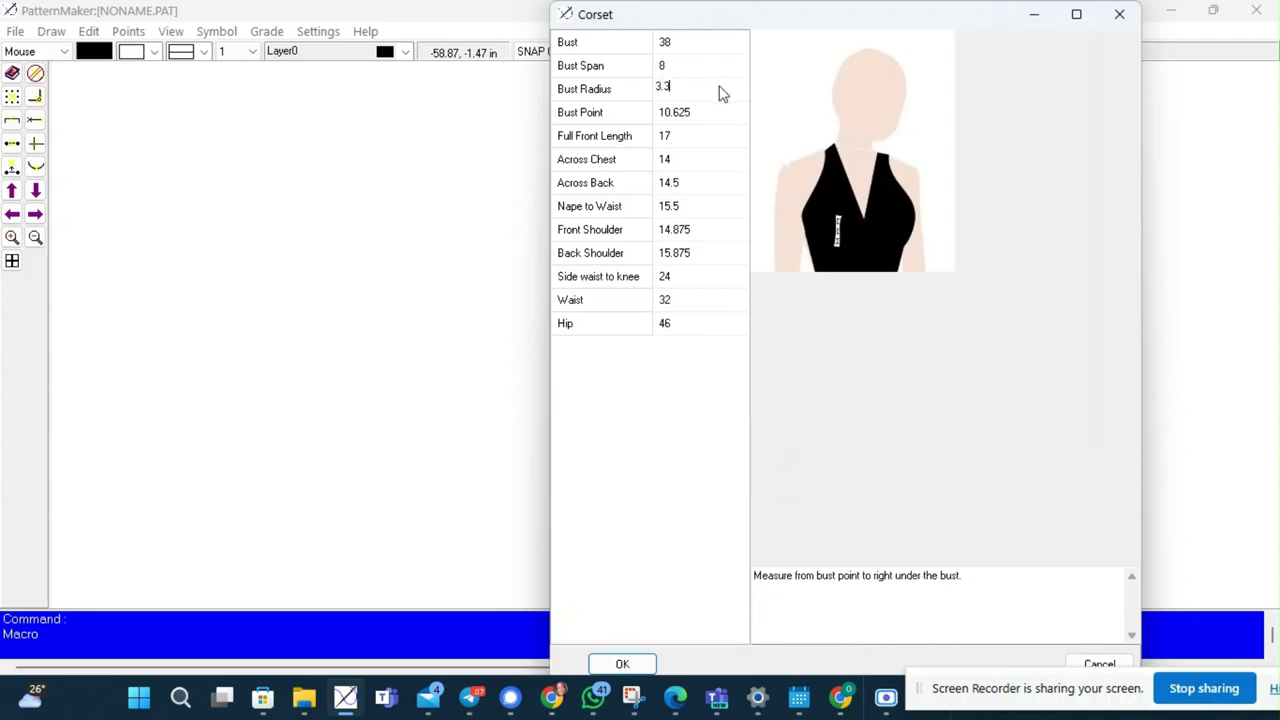
{"action": "type", "text": ".3"}
{"action": "left_click", "coordinate": [708, 120]}
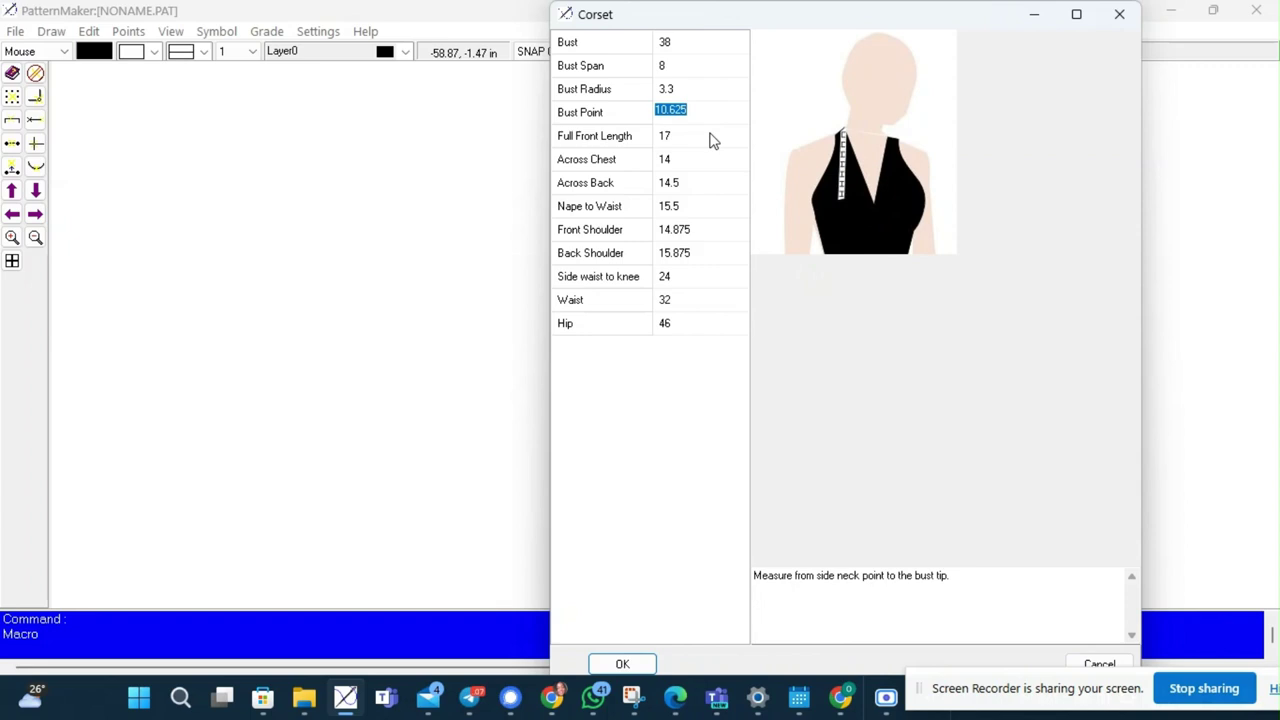
{"action": "type", "text": "11"}
{"action": "left_click", "coordinate": [708, 138]}
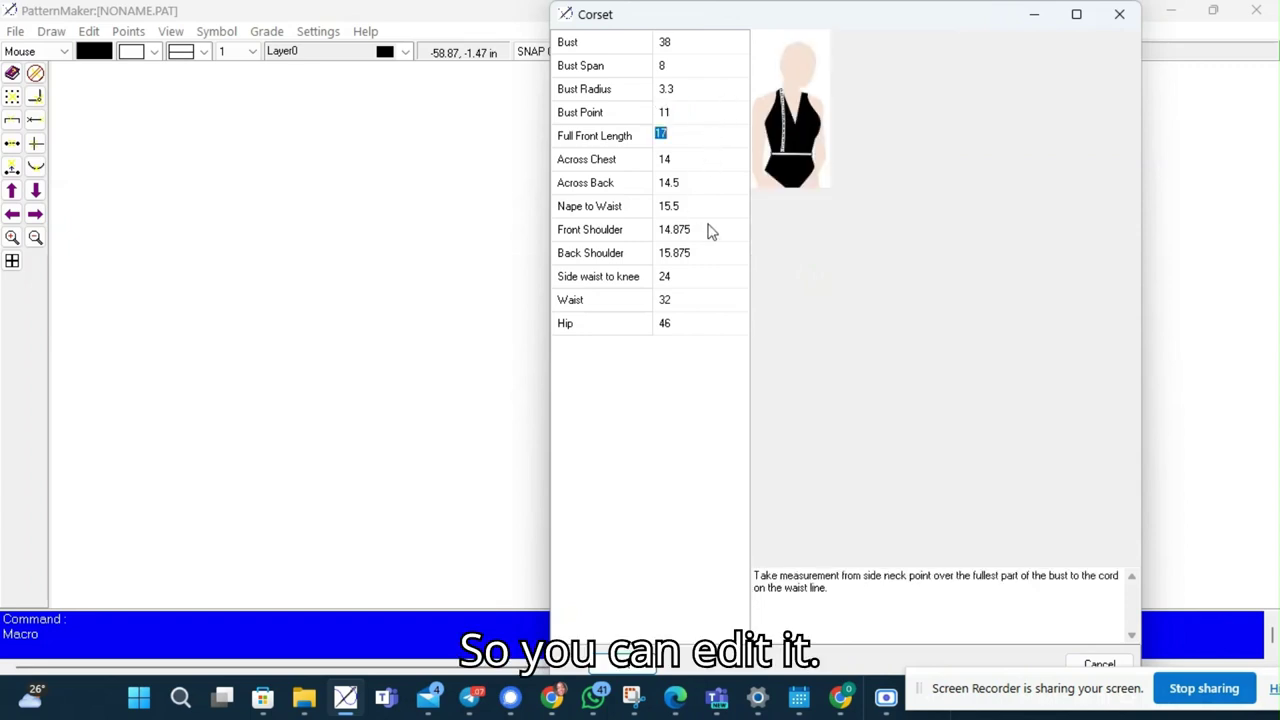
{"action": "type", "text": "1"}
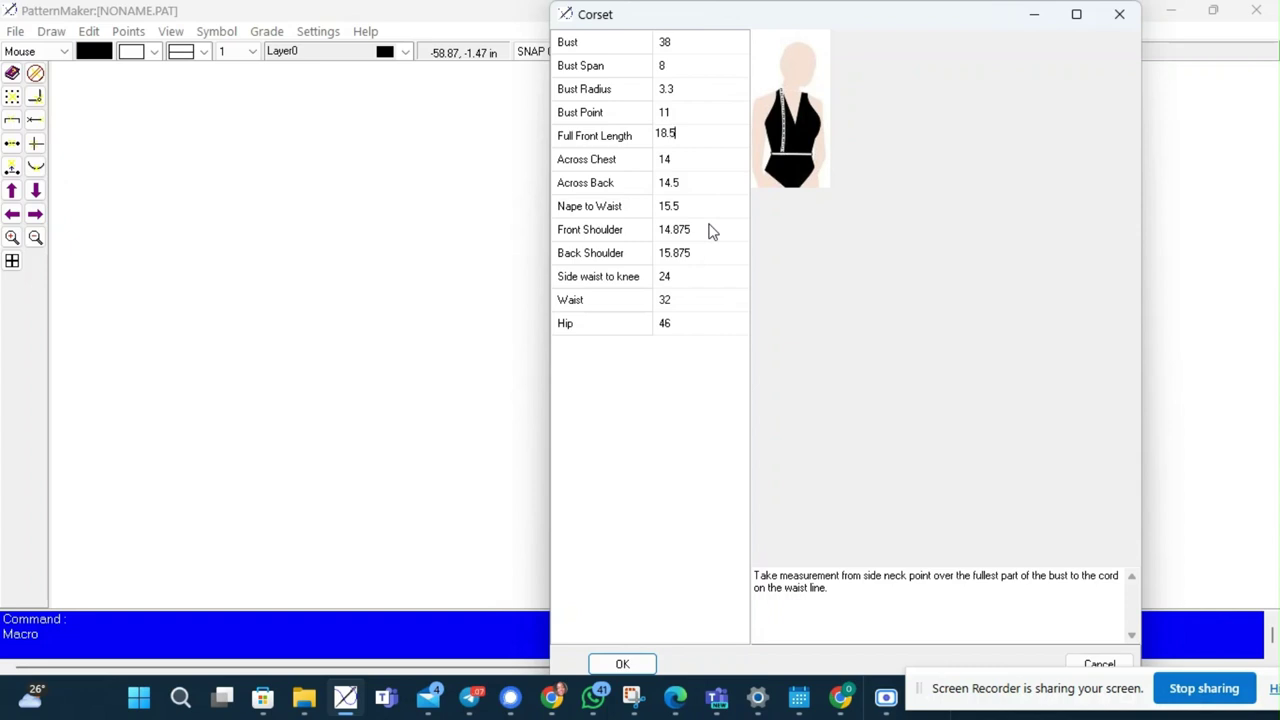
Step: Set Across Chest to 13.5 and Nape to Waist to 15, and accept the measurements
{"action": "left_click", "coordinate": [707, 157]}
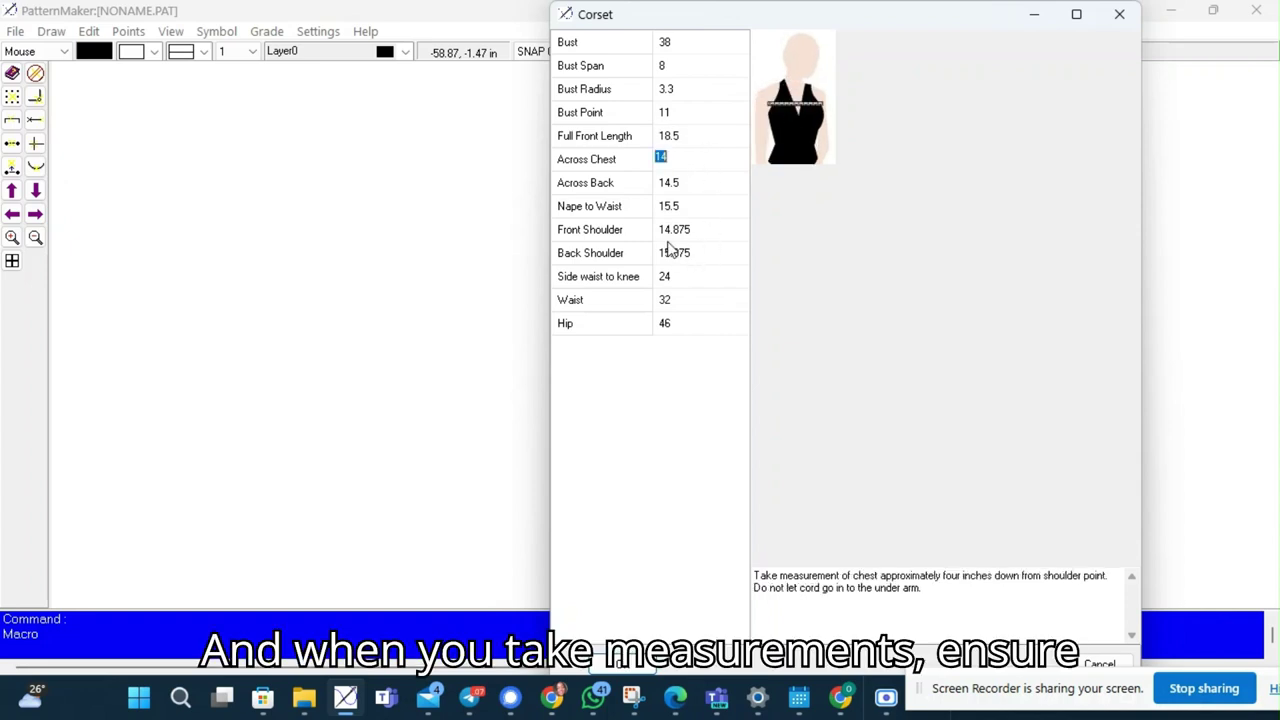
{"action": "type", "text": "1"}
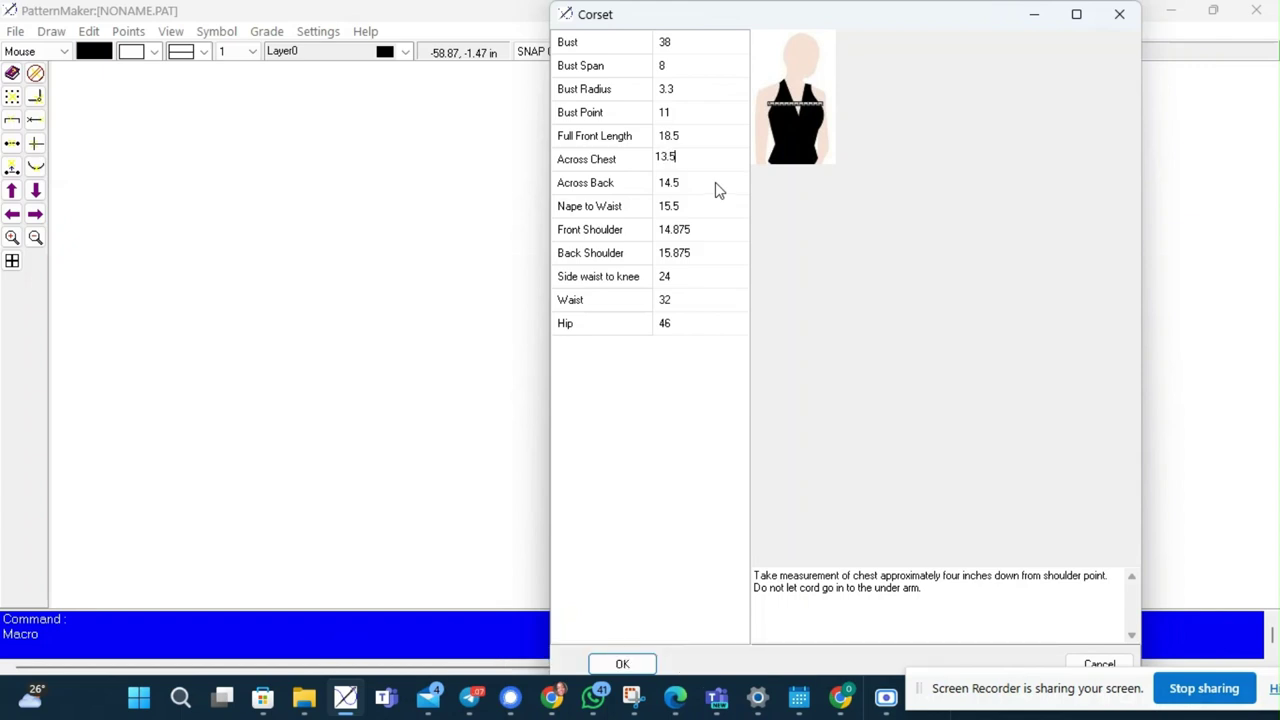
{"action": "type", "text": "3.5"}
{"action": "left_click", "coordinate": [711, 180]}
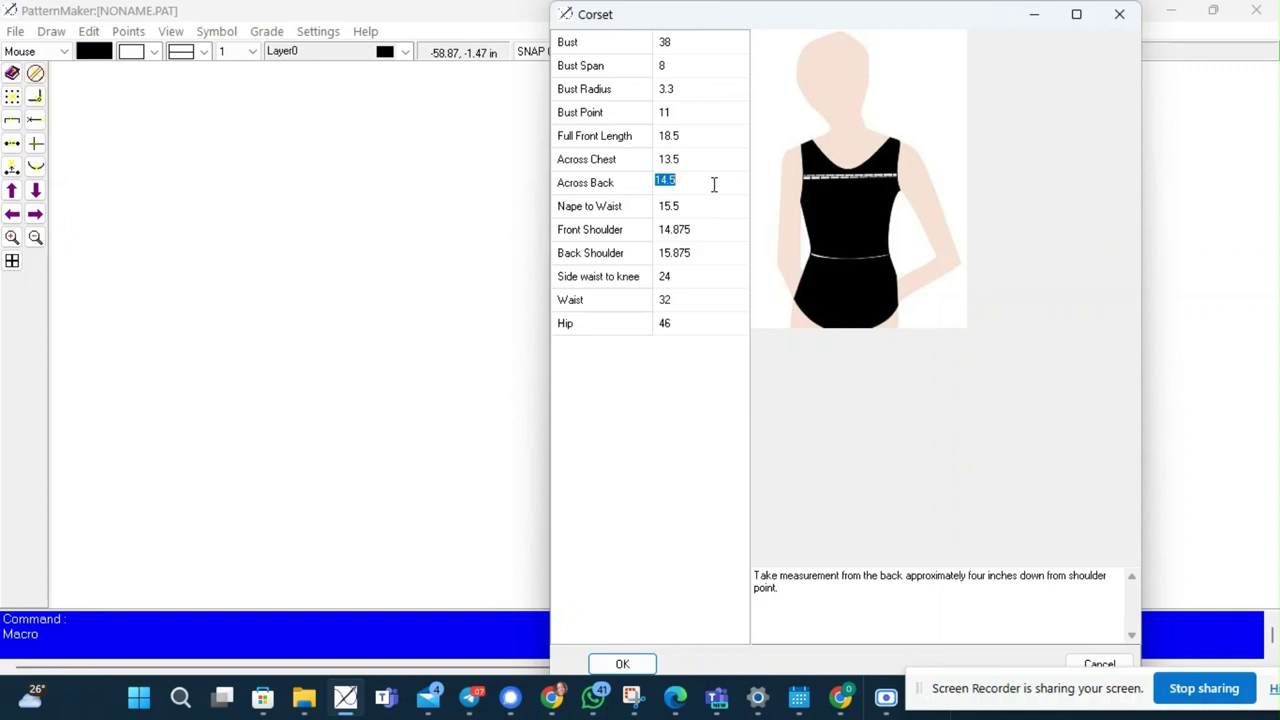
{"action": "left_click", "coordinate": [705, 211]}
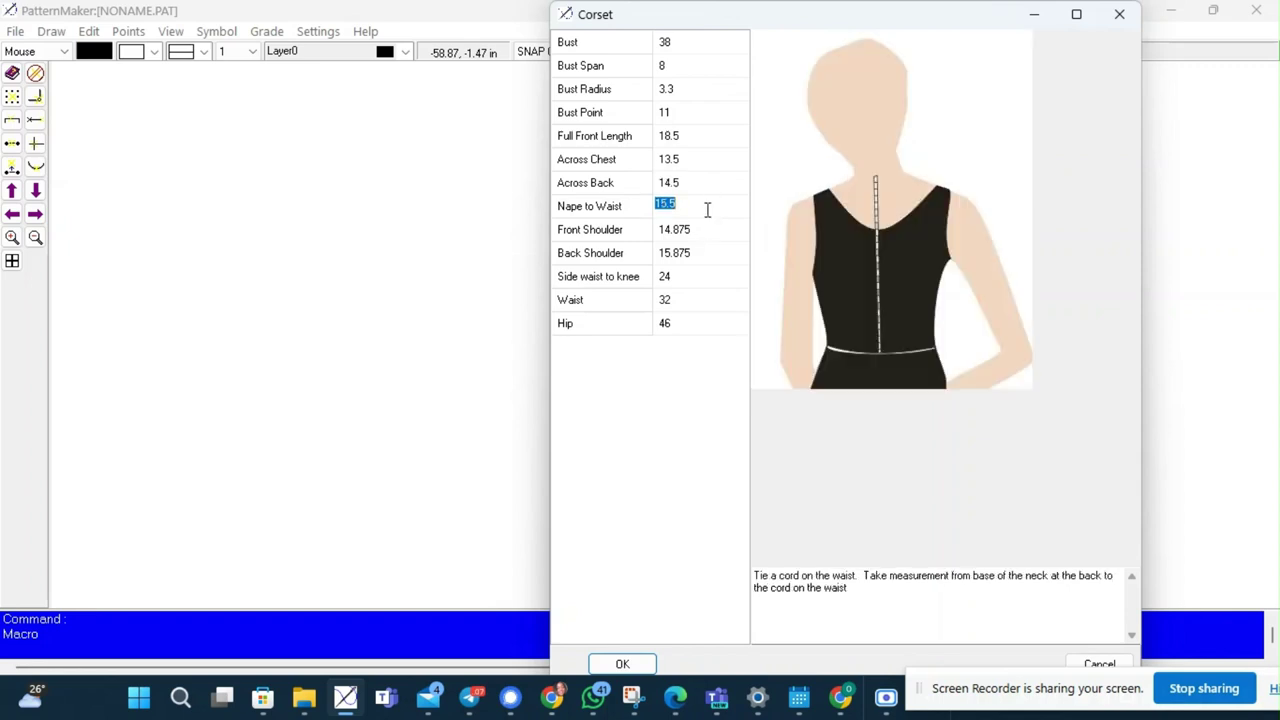
{"action": "type", "text": "1"}
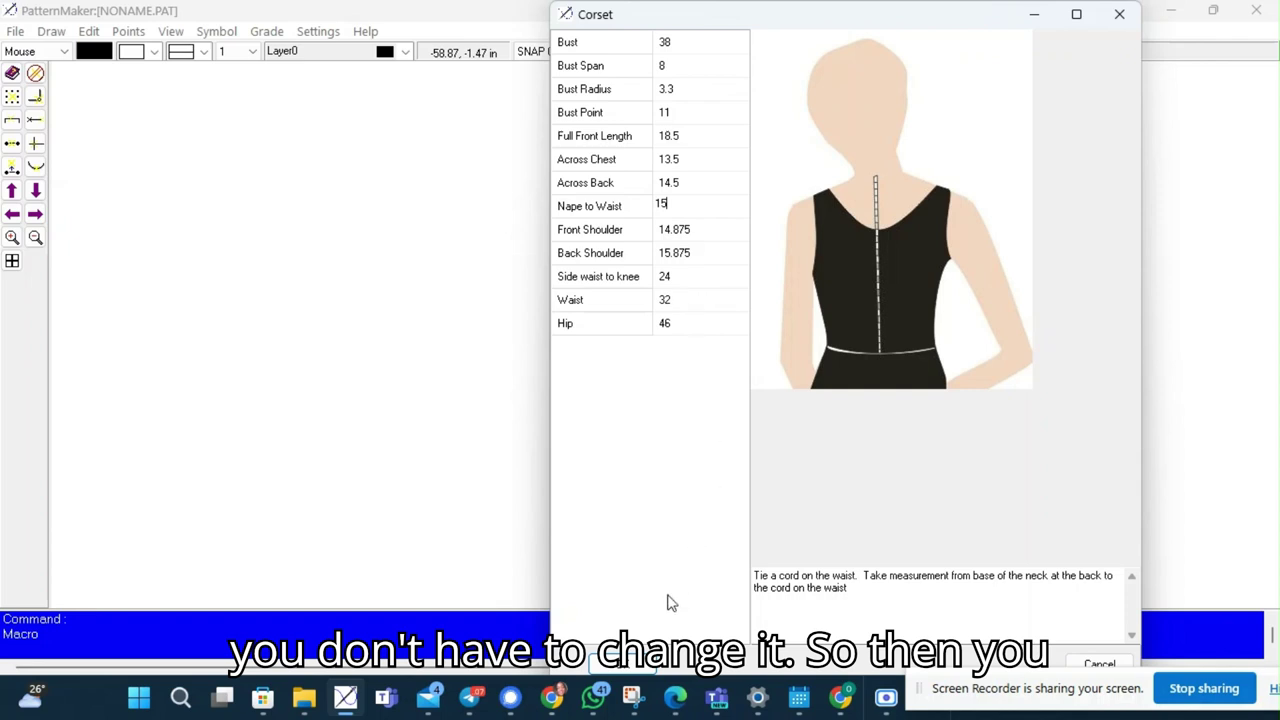
{"action": "left_click", "coordinate": [645, 673]}
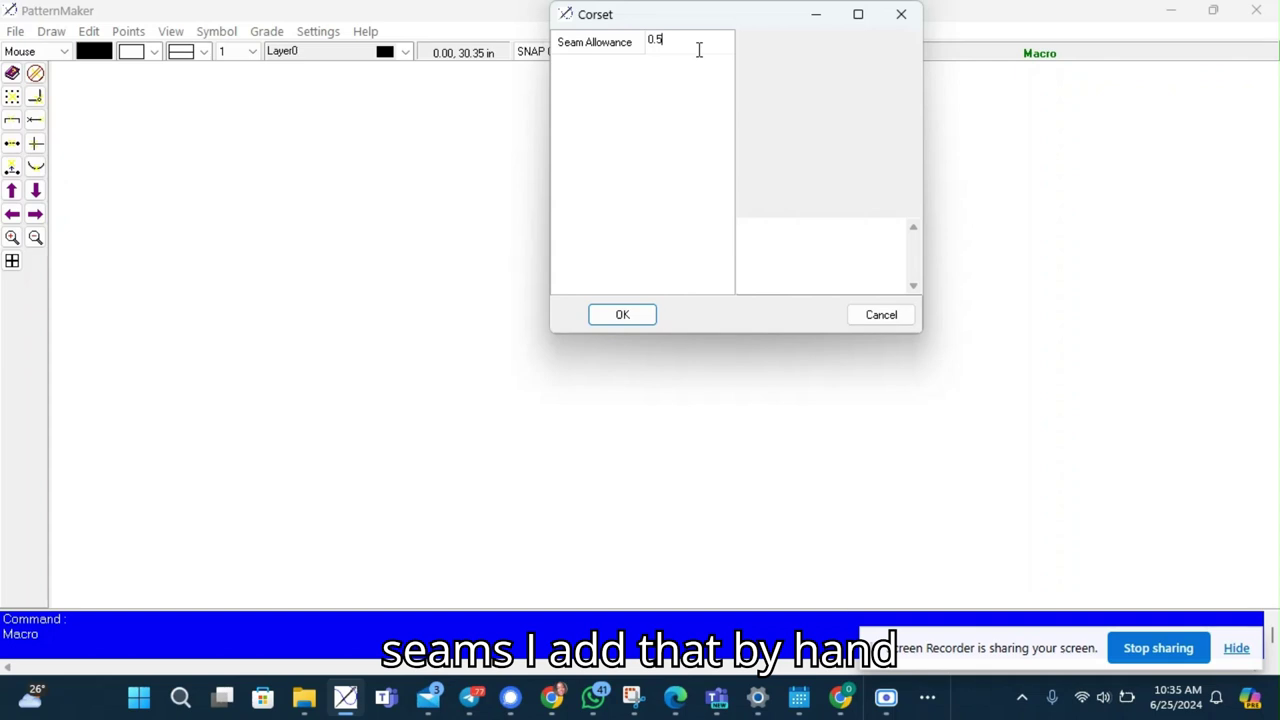
Step: Keep the 0.5 seam allowance and set the dress length from the waist to 45 inches
{"action": "left_click", "coordinate": [619, 316]}
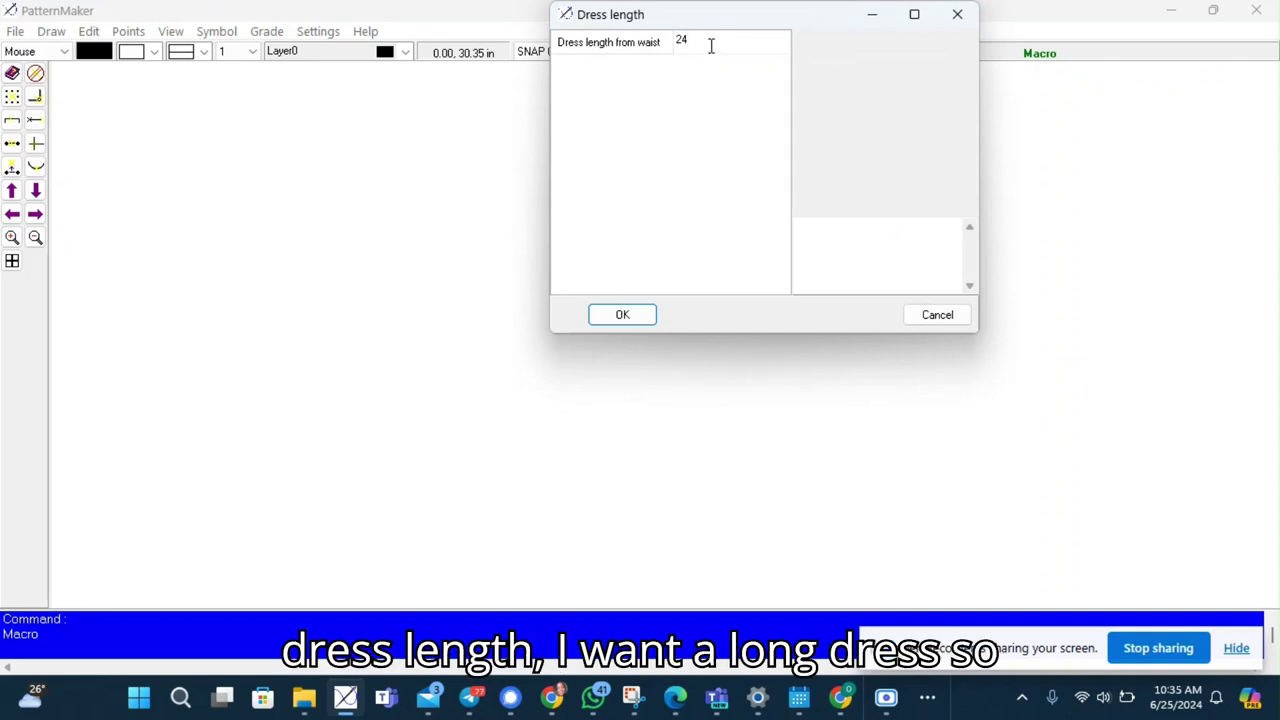
{"action": "double_click", "coordinate": [680, 41]}
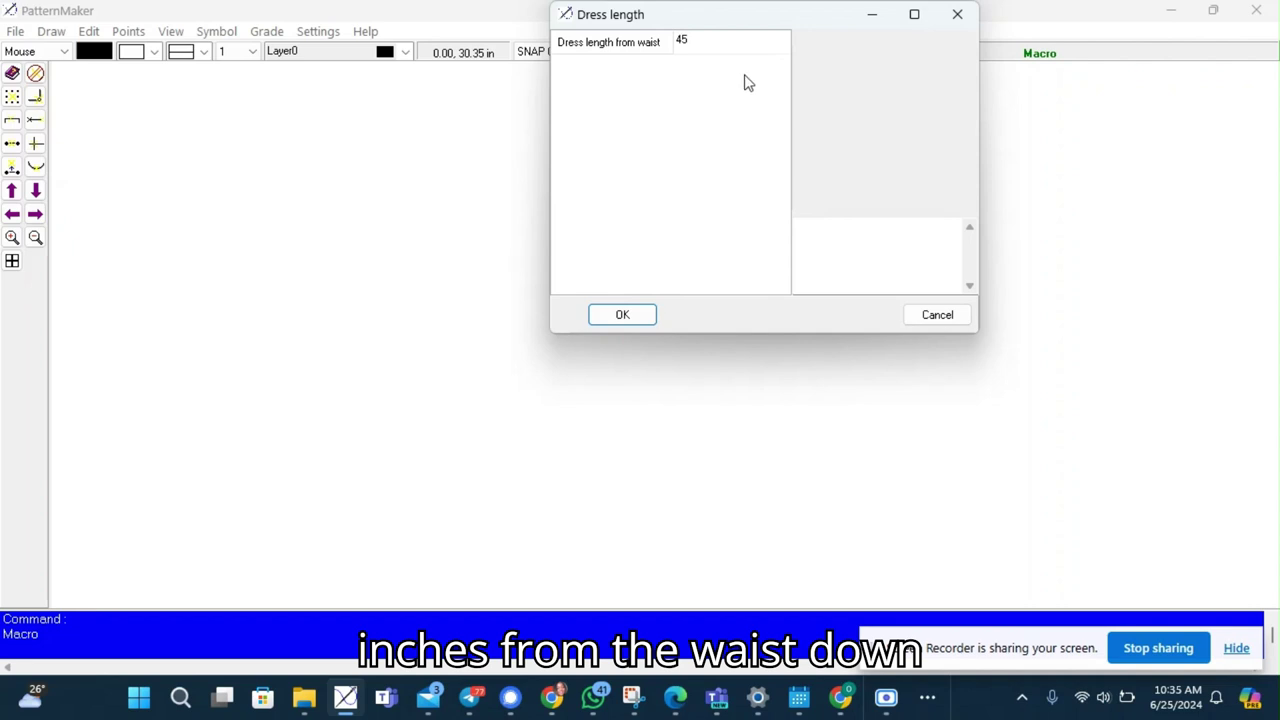
{"action": "left_click", "coordinate": [624, 315]}
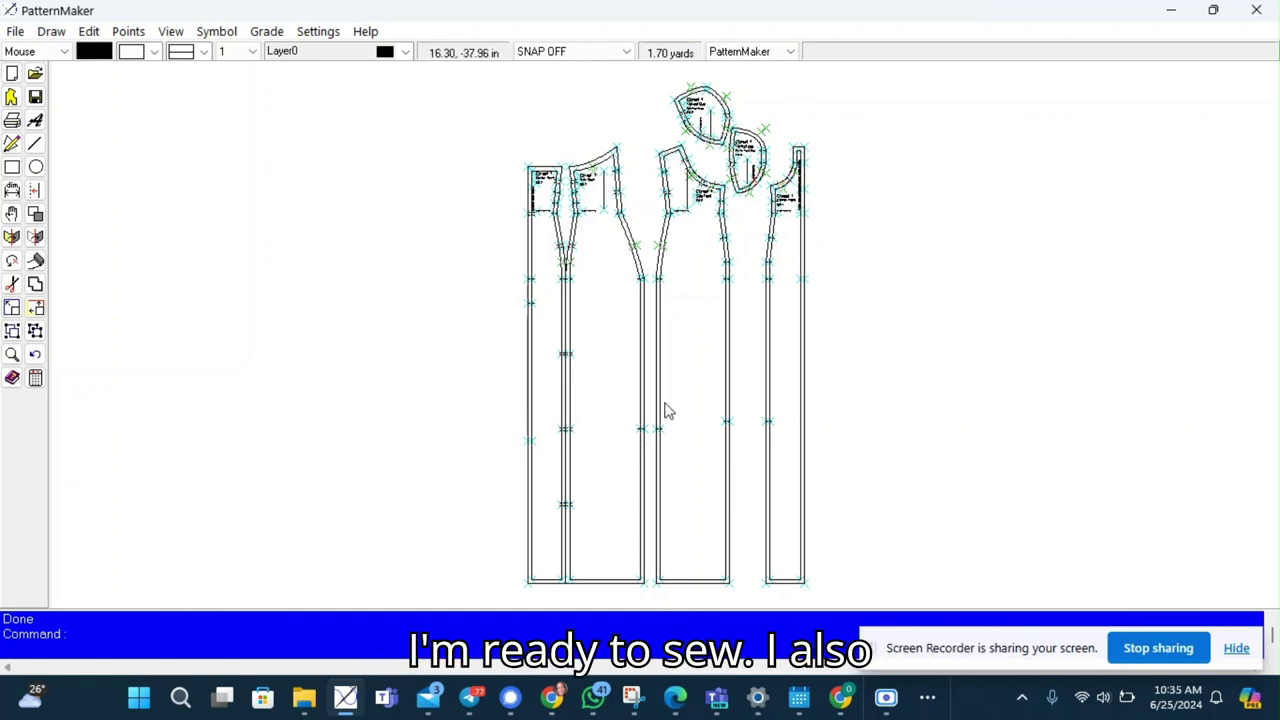
Step: Zoom in on the drafted corset pieces and pick the points to align vertically
{"action": "left_click", "coordinate": [12, 356]}
{"action": "left_click", "coordinate": [414, 366]}
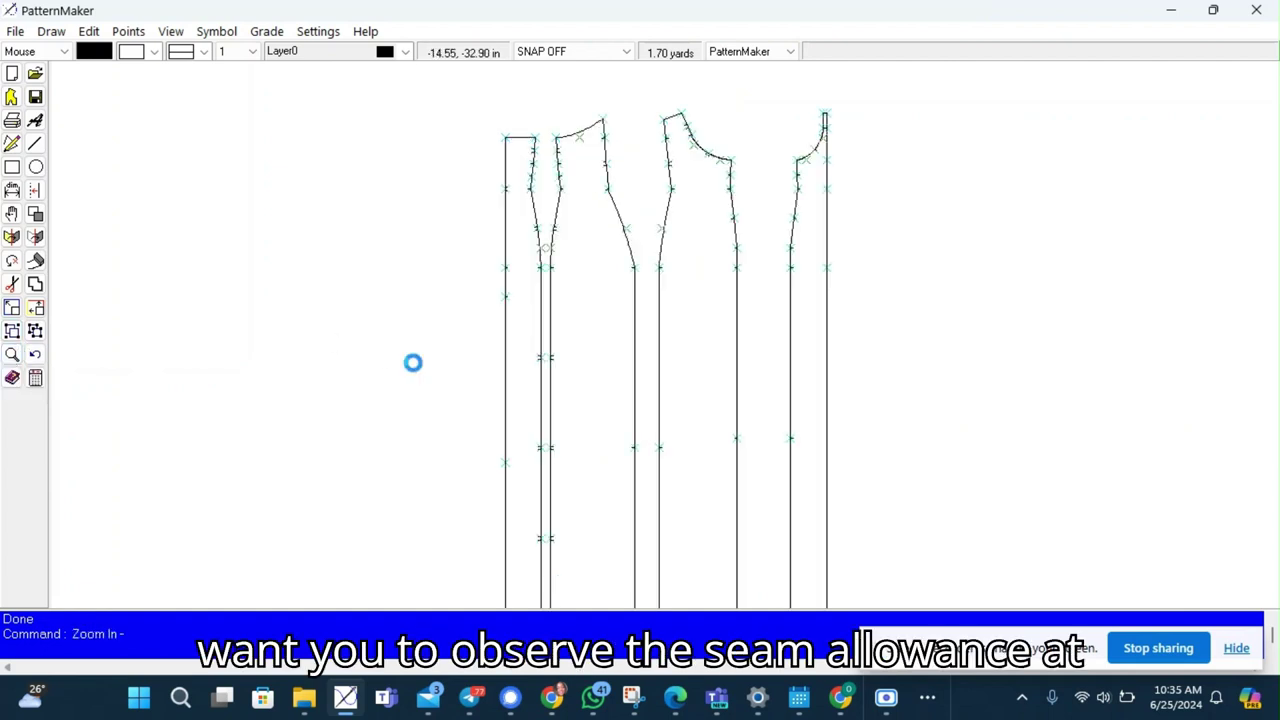
{"action": "left_click", "coordinate": [417, 371]}
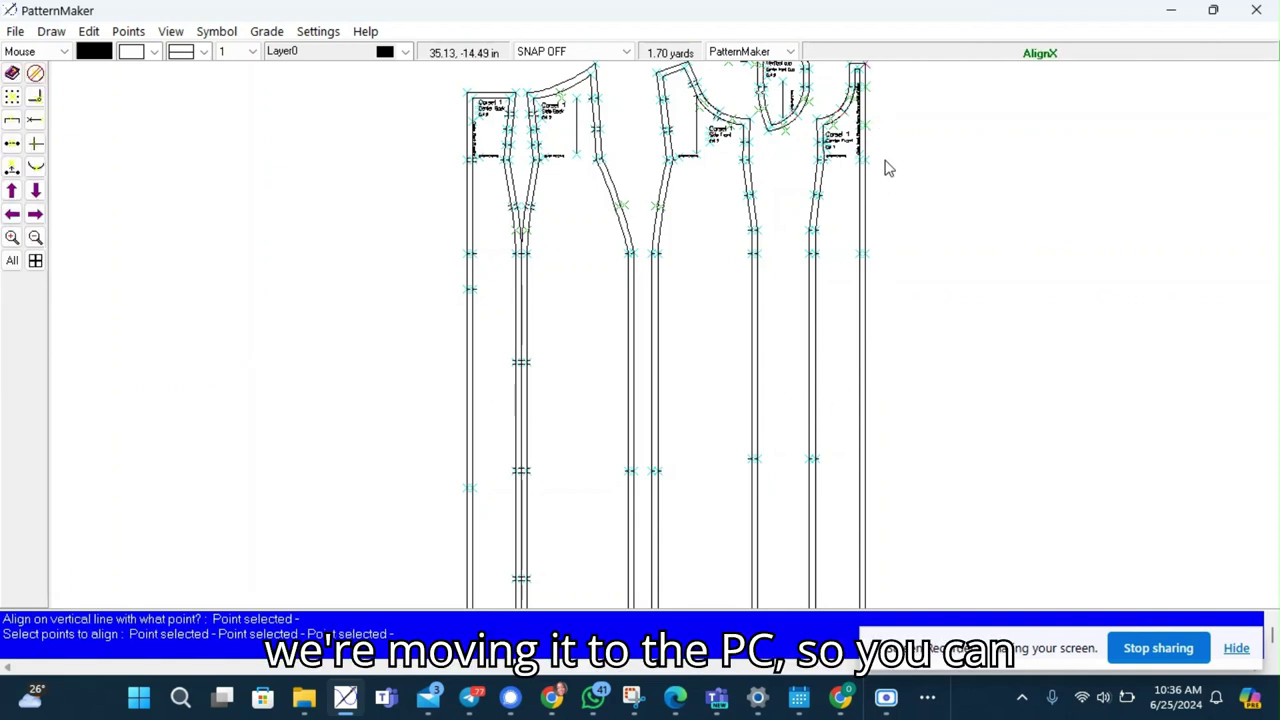
{"action": "left_click", "coordinate": [877, 249]}
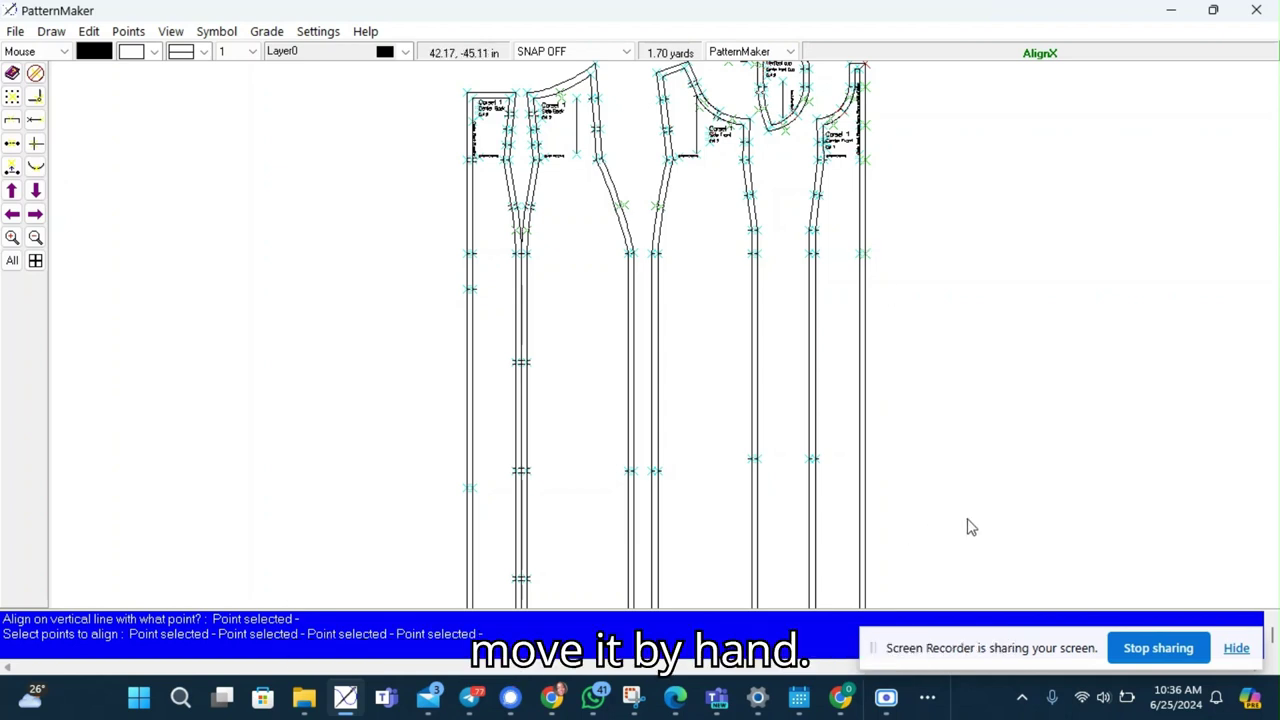
Step: Pan up and down to inspect the tops and lower ends of the long corset pieces
{"action": "key", "text": "Down"}
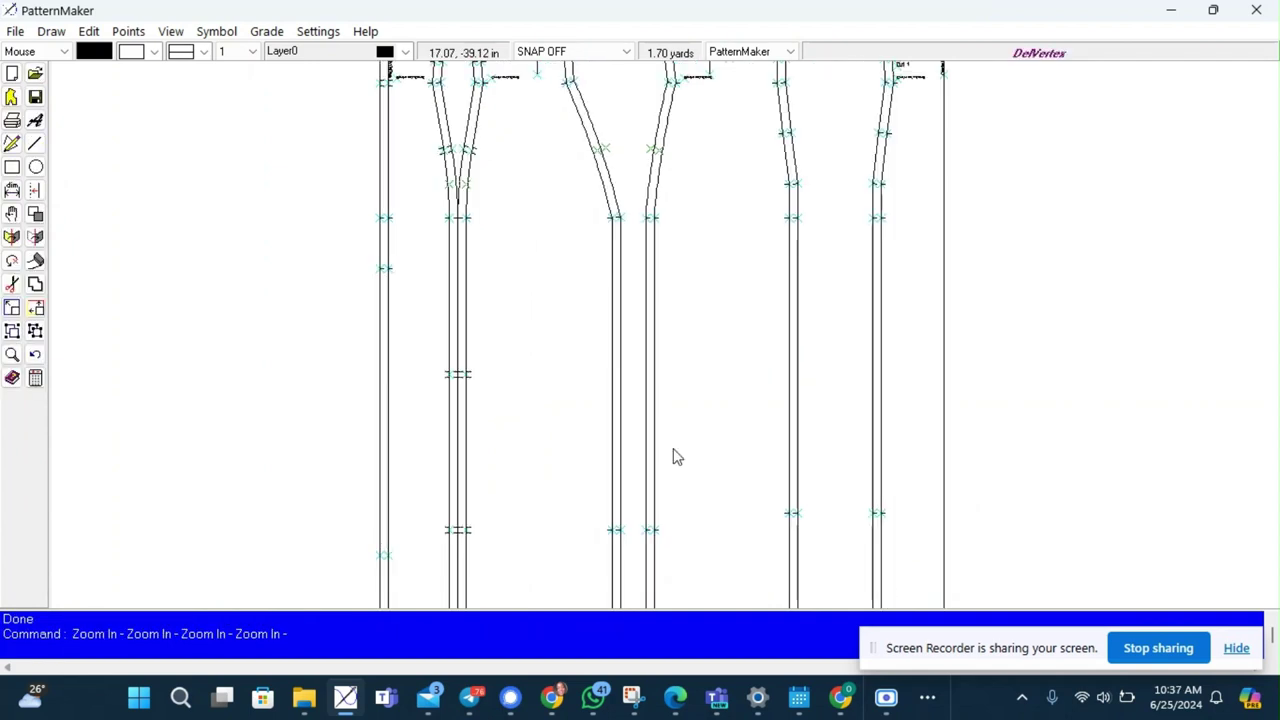
{"action": "key", "text": "Up"}
{"action": "key", "text": "Up"}
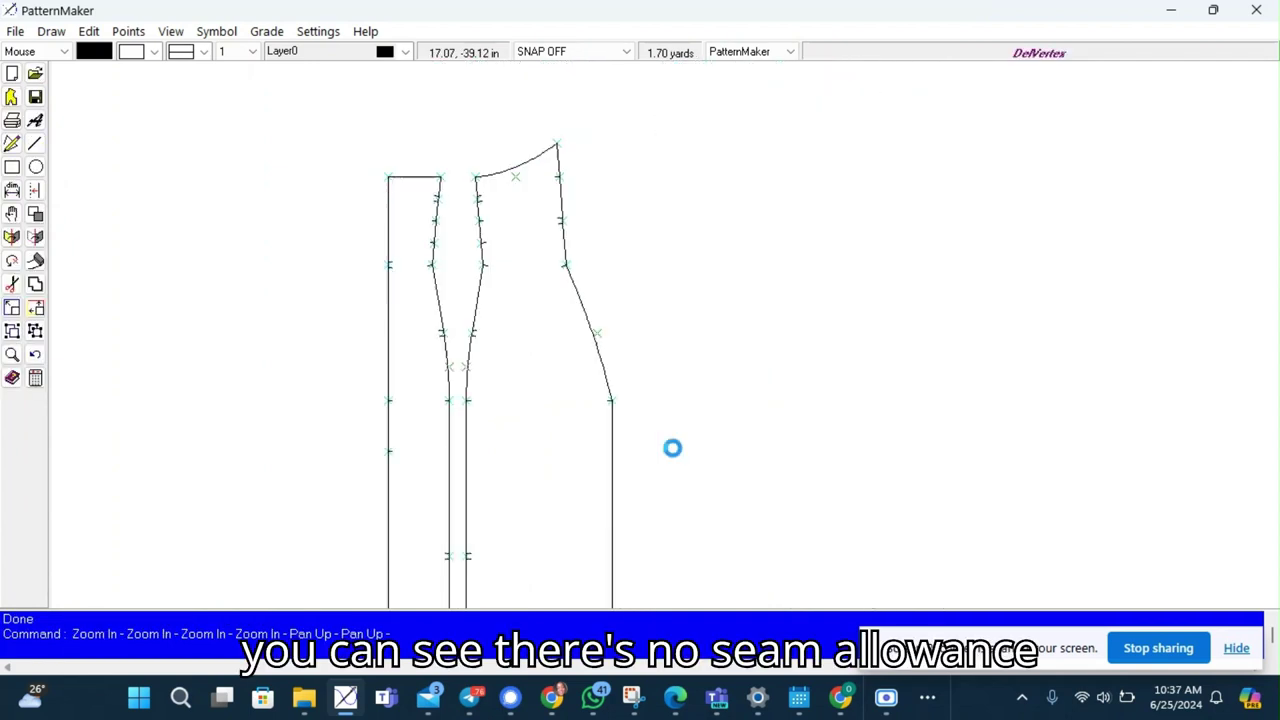
{"action": "key", "text": "Down"}
{"action": "key", "text": "Down"}
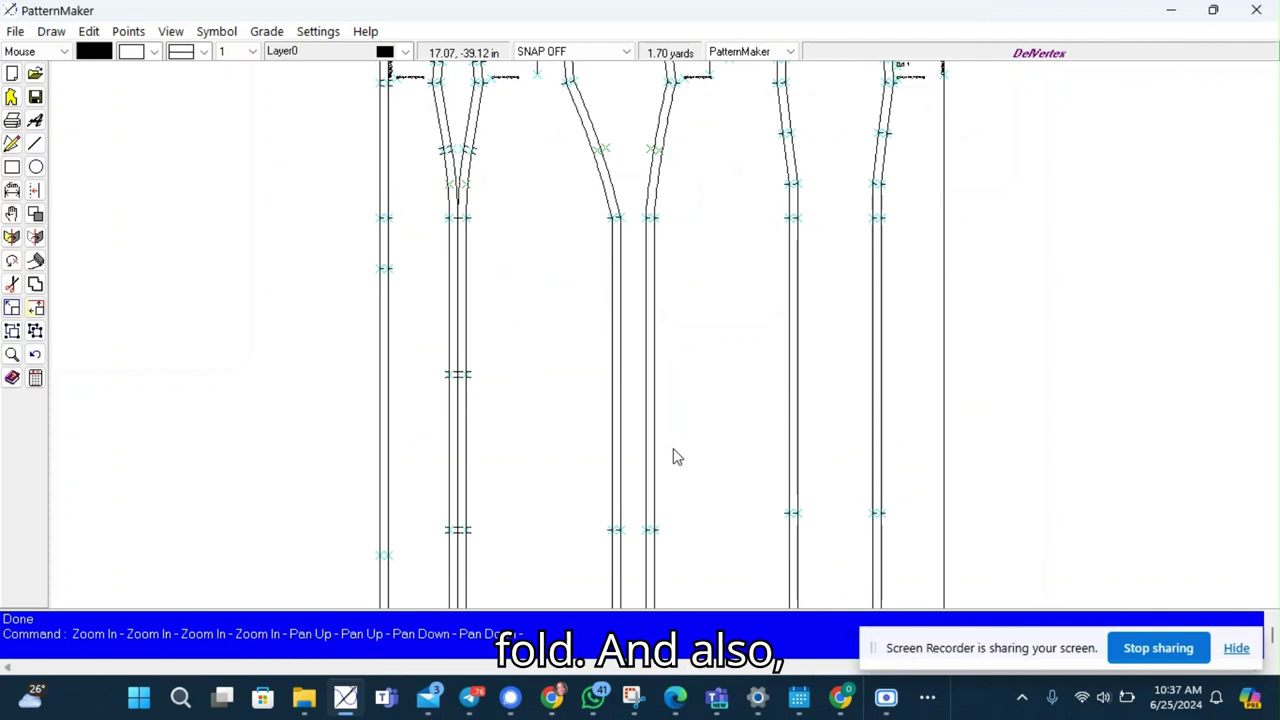
{"action": "scroll", "coordinate": [674, 457], "scroll_direction": "down", "scroll_amount": 3}
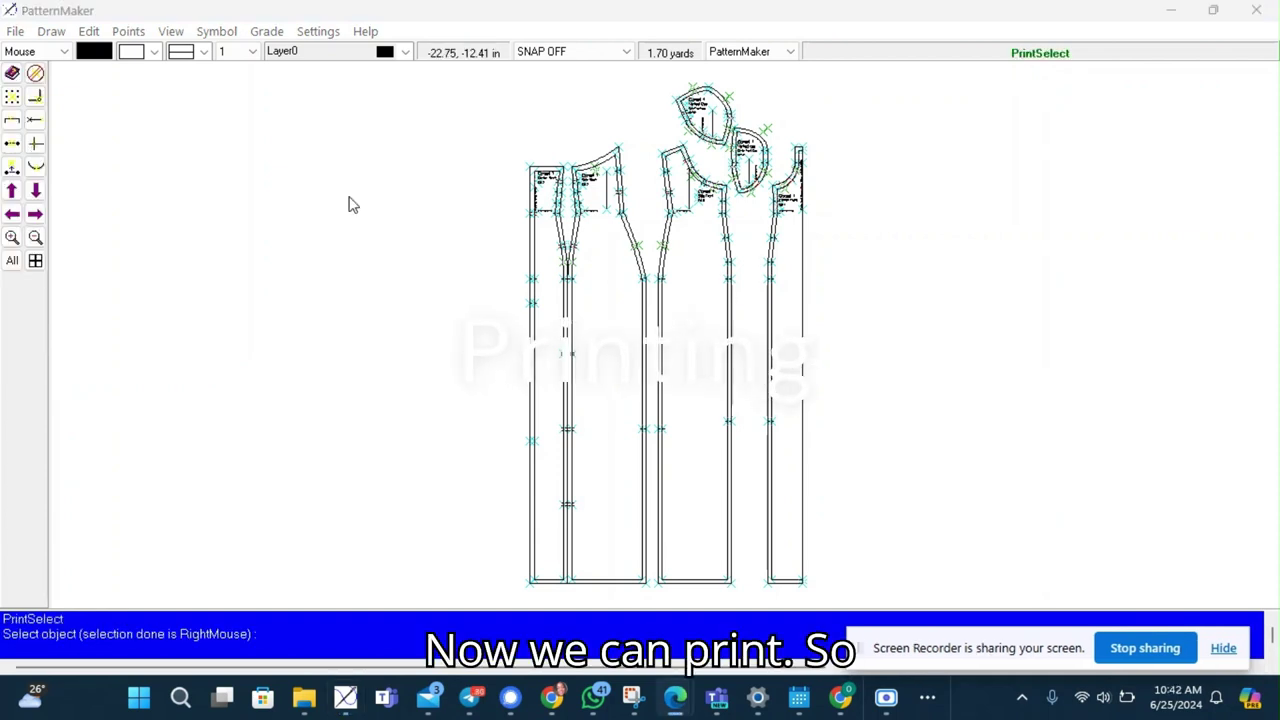
Step: Place the second cup piece to the right, then try the HP DJ 2700 series printer in Print Setup
{"action": "right_click", "coordinate": [349, 204]}
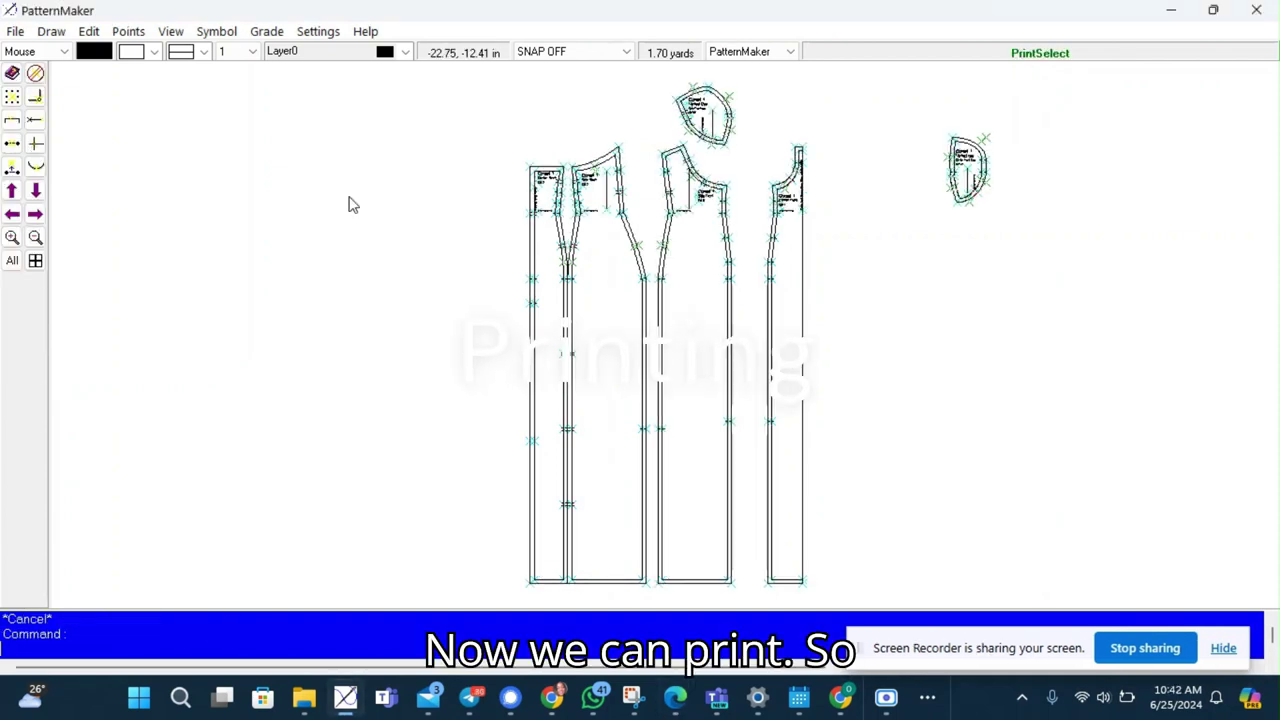
{"action": "left_click", "coordinate": [16, 31]}
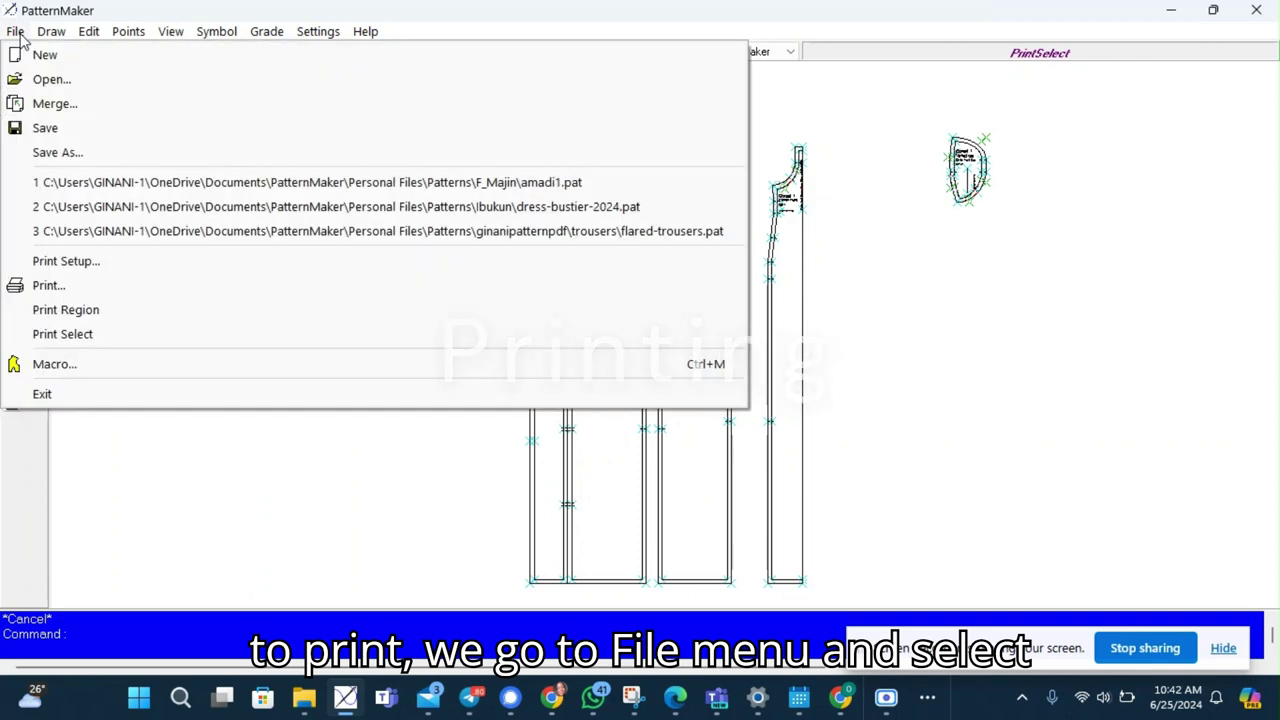
{"action": "left_click", "coordinate": [90, 262]}
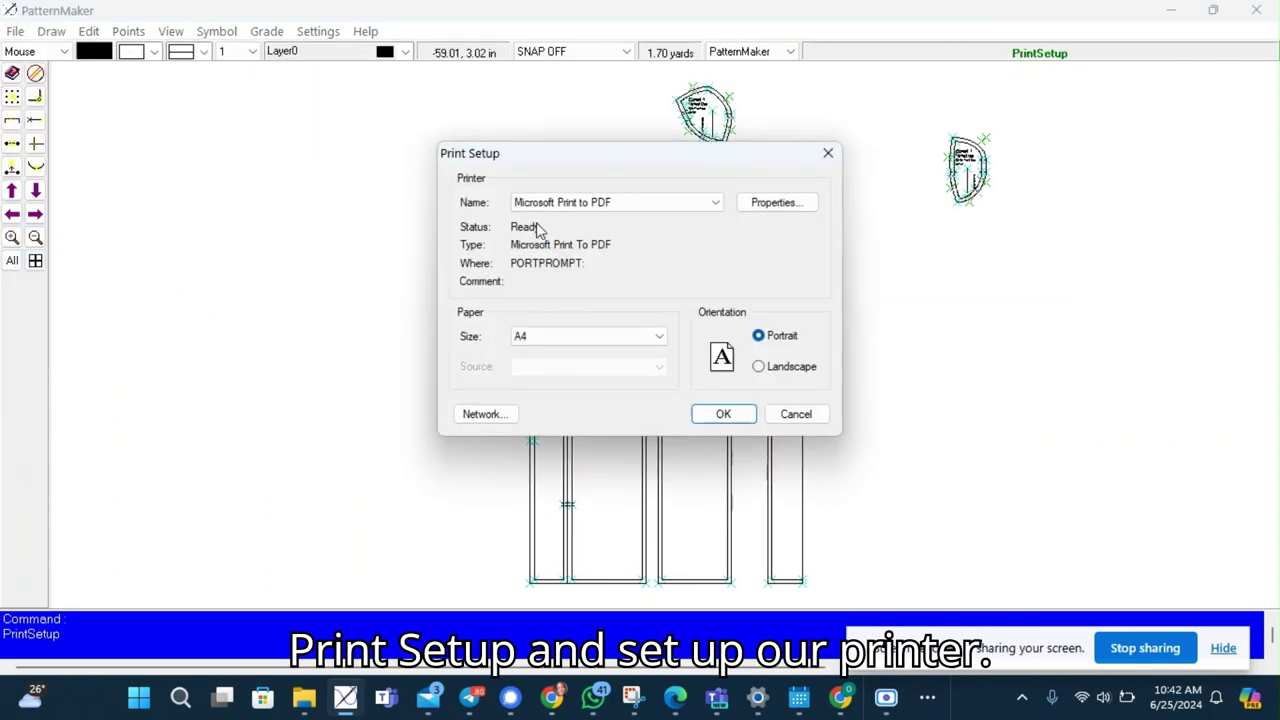
{"action": "left_click", "coordinate": [716, 201]}
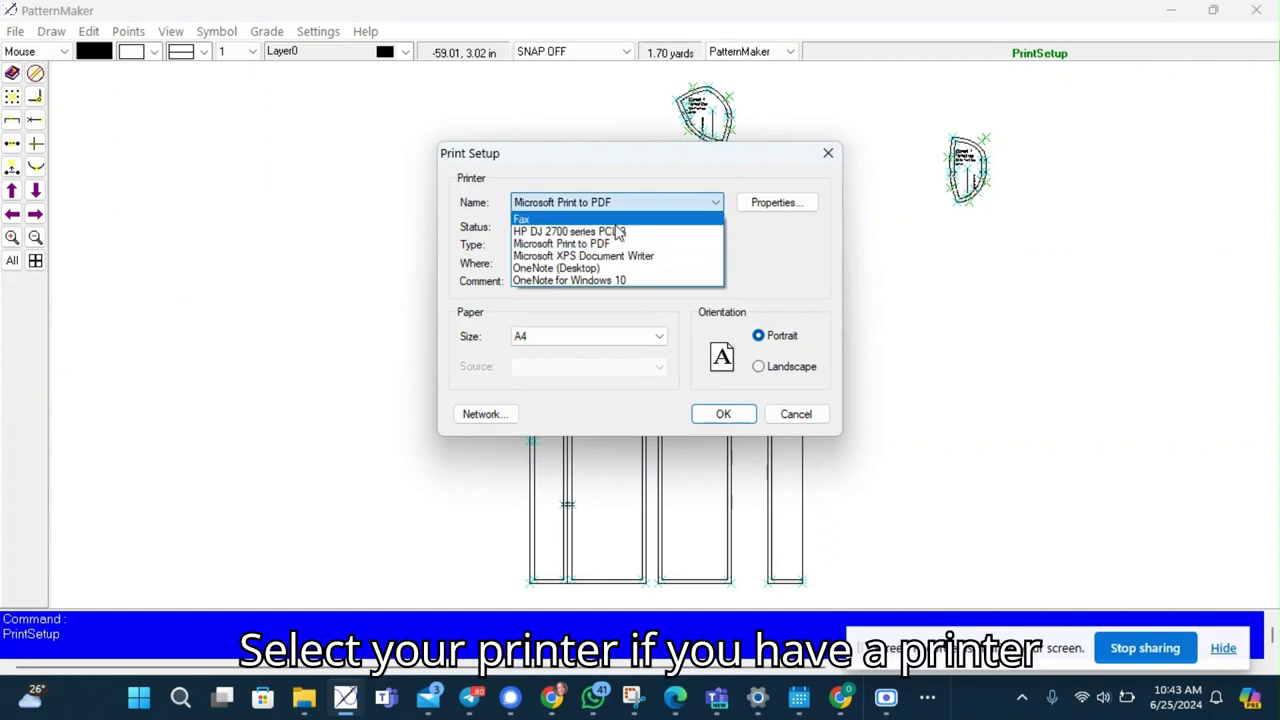
{"action": "left_click", "coordinate": [617, 232]}
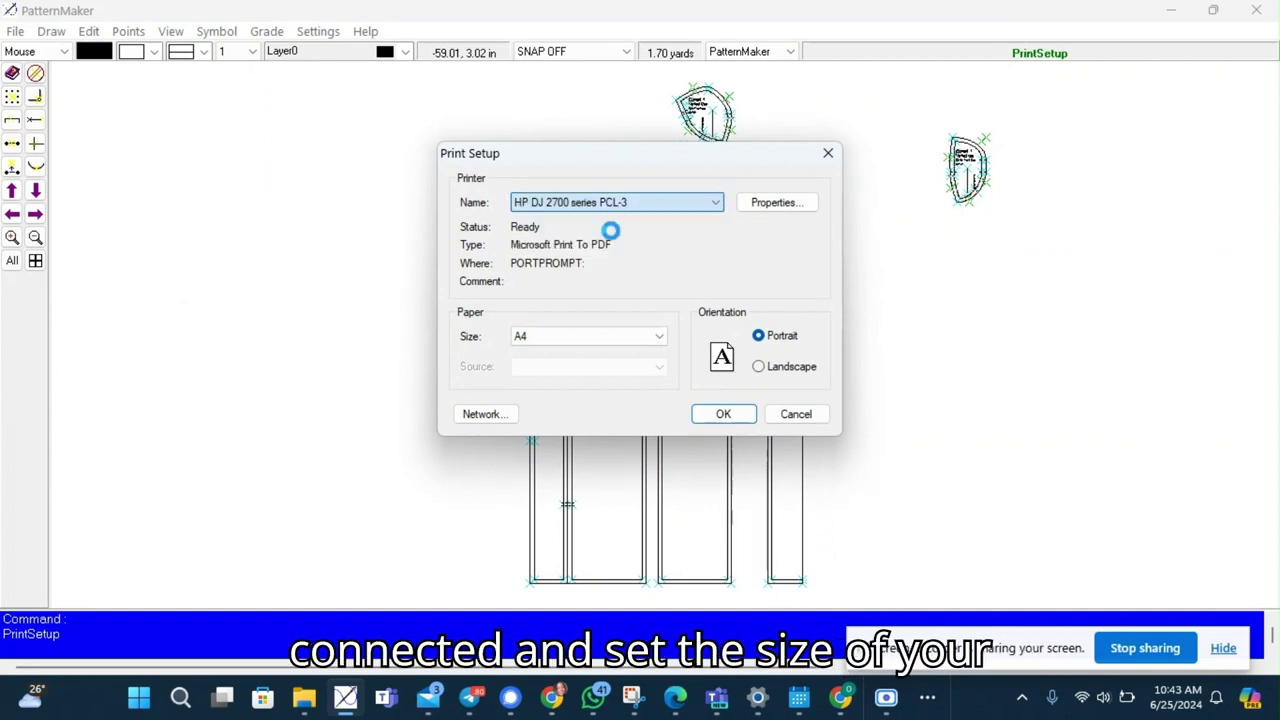
Step: Keep A4 paper and choose Microsoft Print to PDF as the printer
{"action": "left_click", "coordinate": [660, 337]}
{"action": "scroll", "coordinate": [623, 363], "scroll_direction": "up", "scroll_amount": 2}
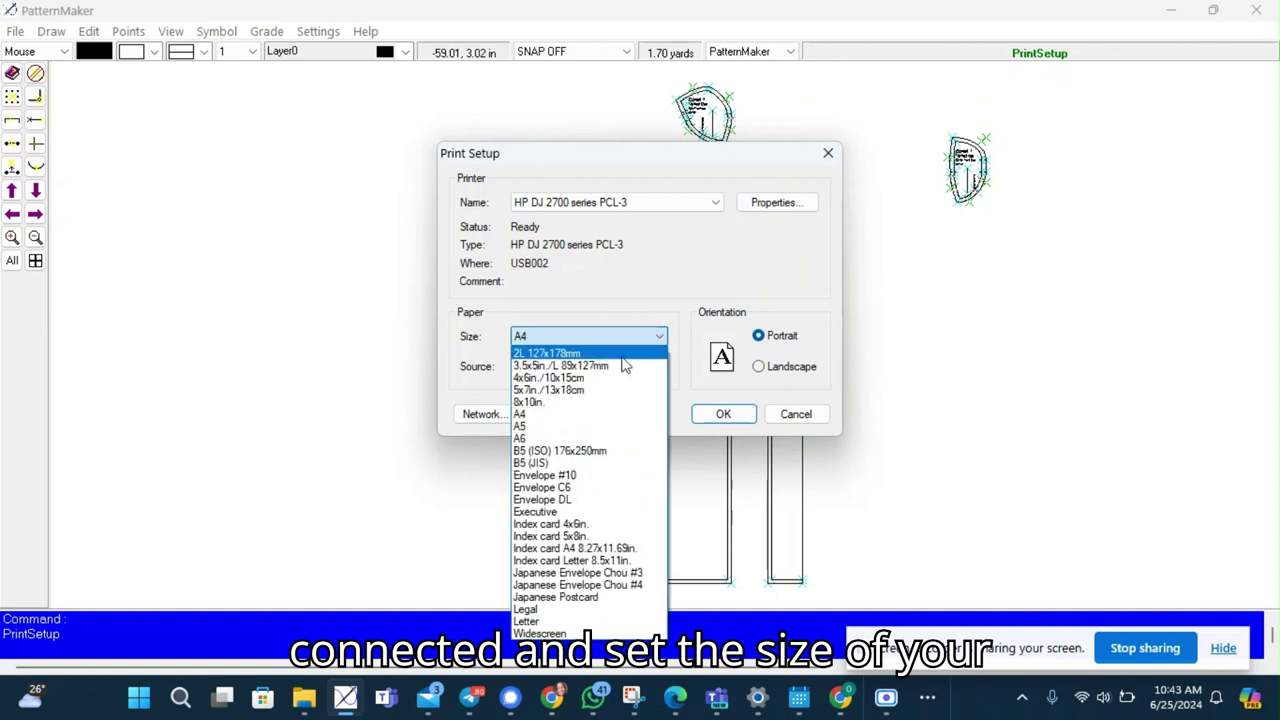
{"action": "left_click", "coordinate": [592, 420]}
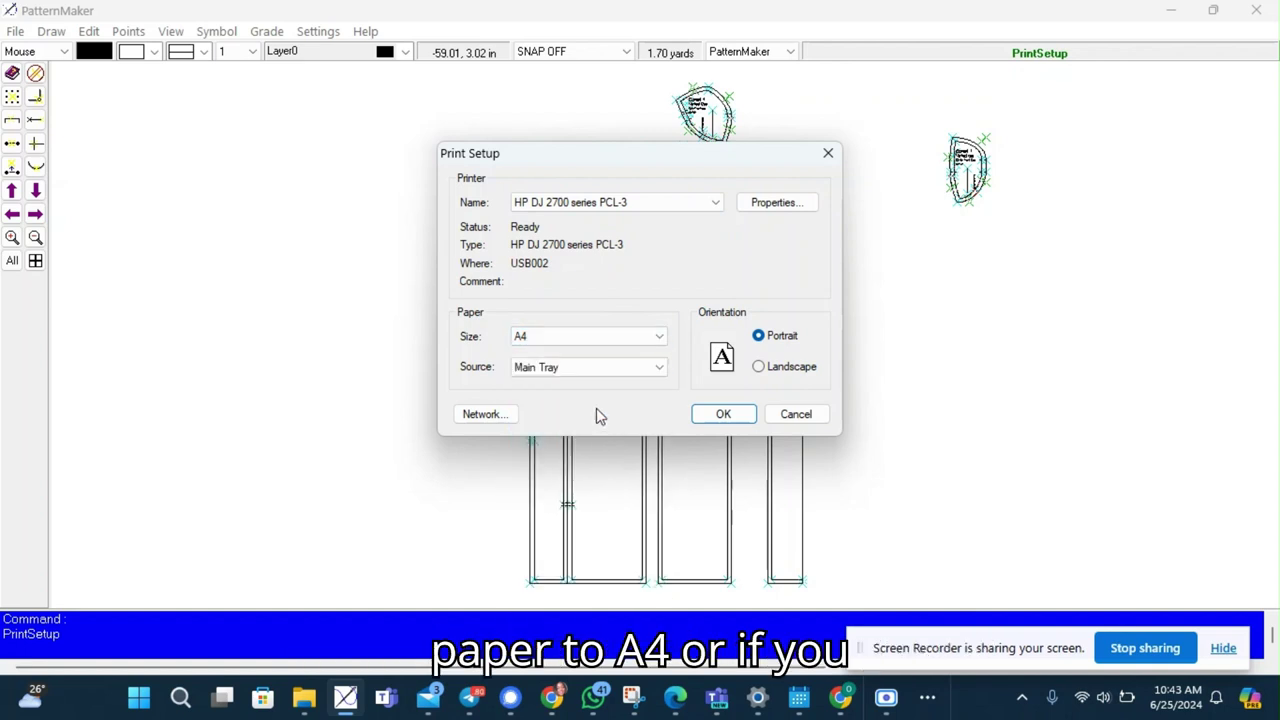
{"action": "left_click", "coordinate": [660, 342]}
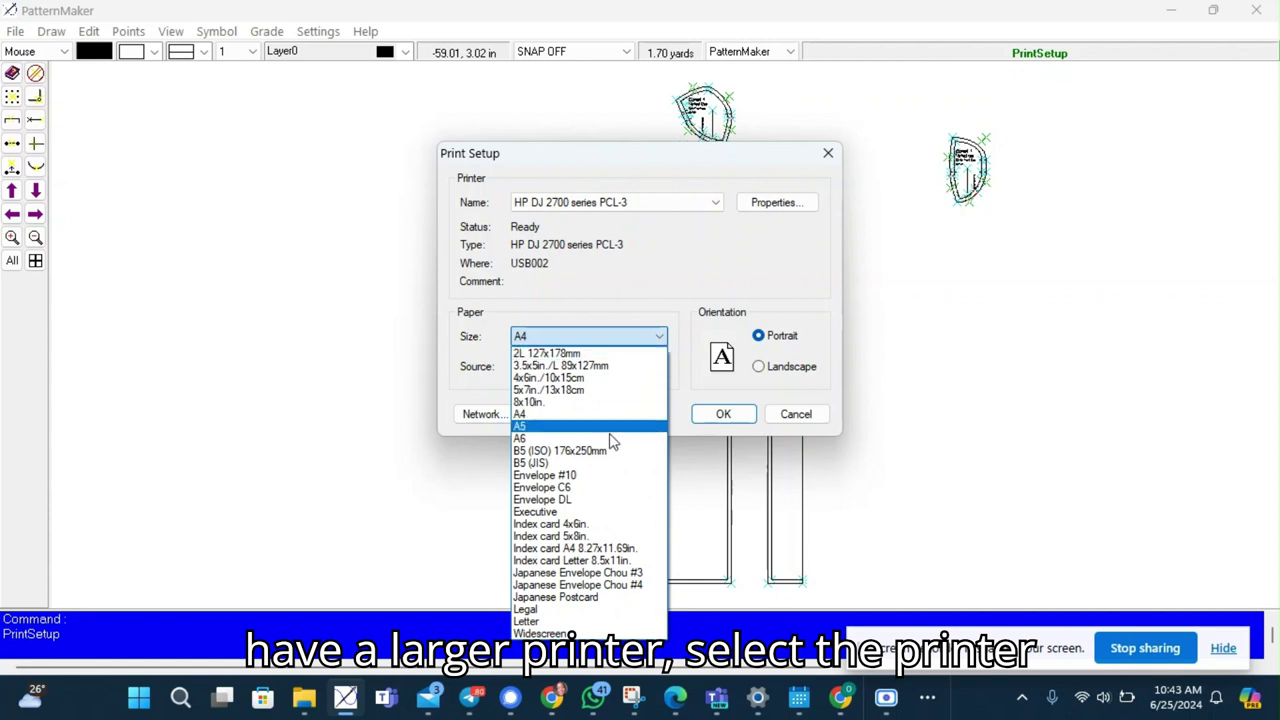
{"action": "left_click", "coordinate": [650, 307]}
{"action": "key", "text": "Tab"}
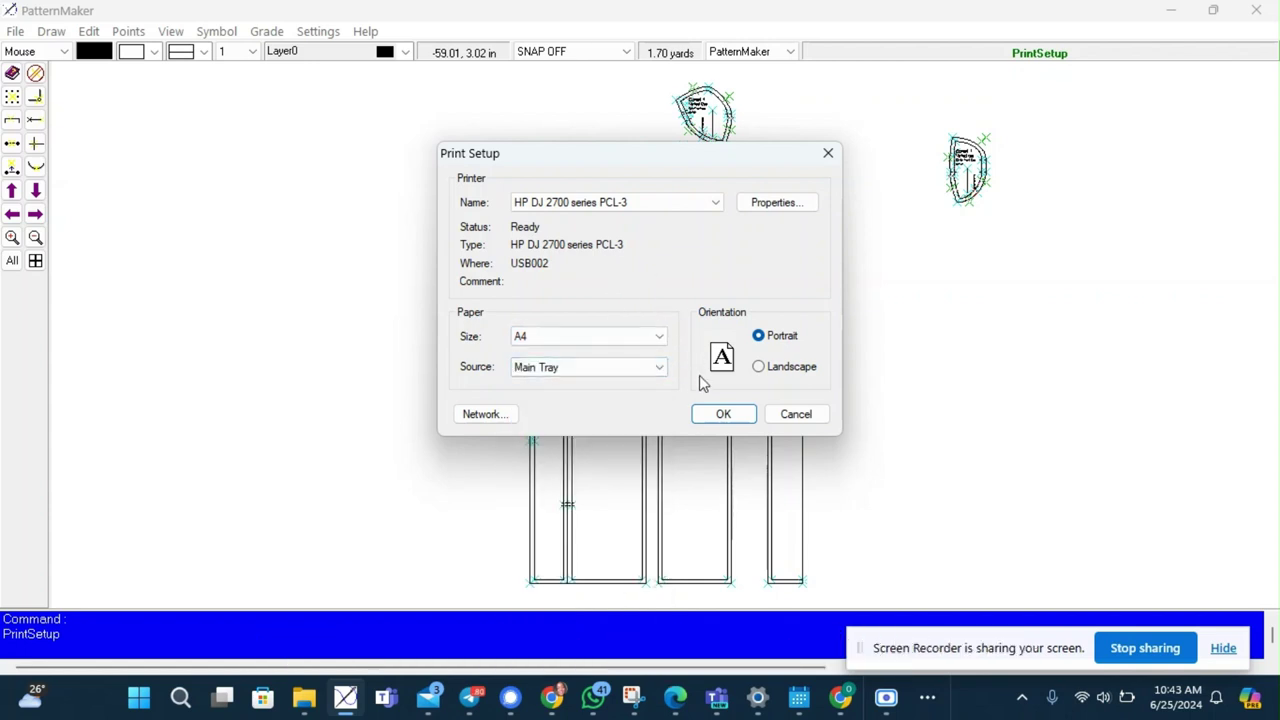
{"action": "left_click", "coordinate": [718, 202]}
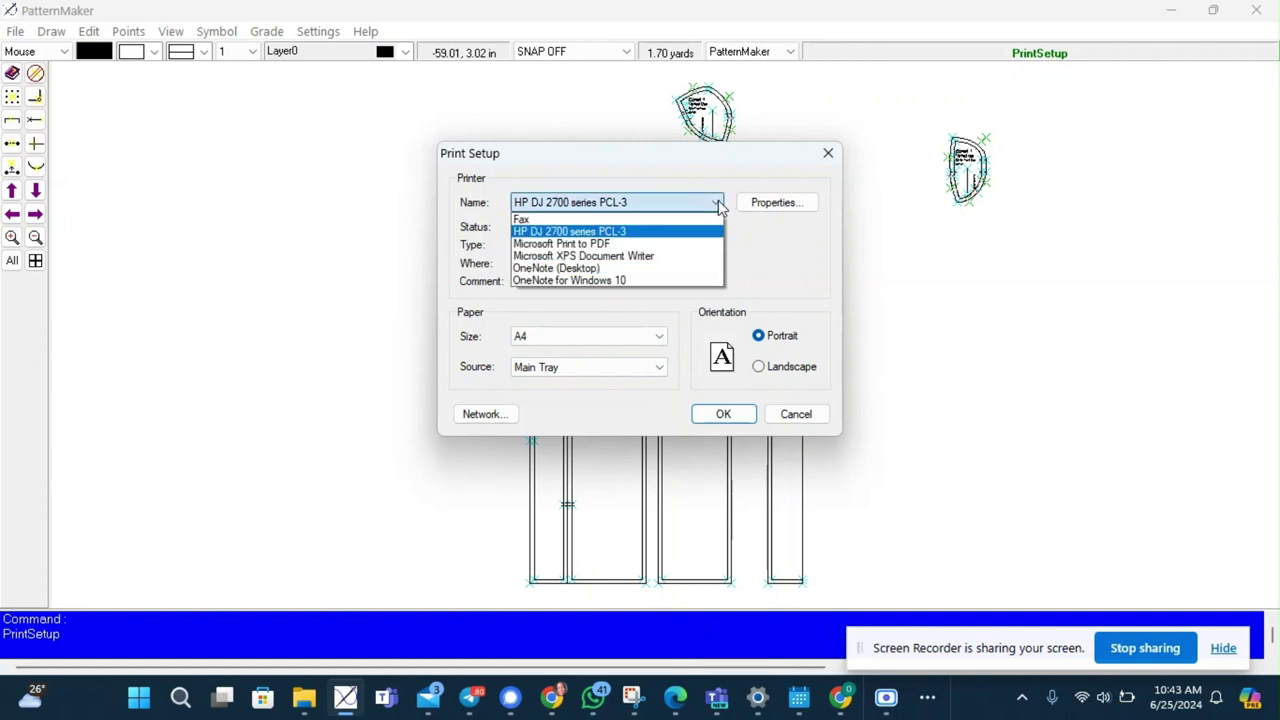
{"action": "left_click", "coordinate": [614, 244]}
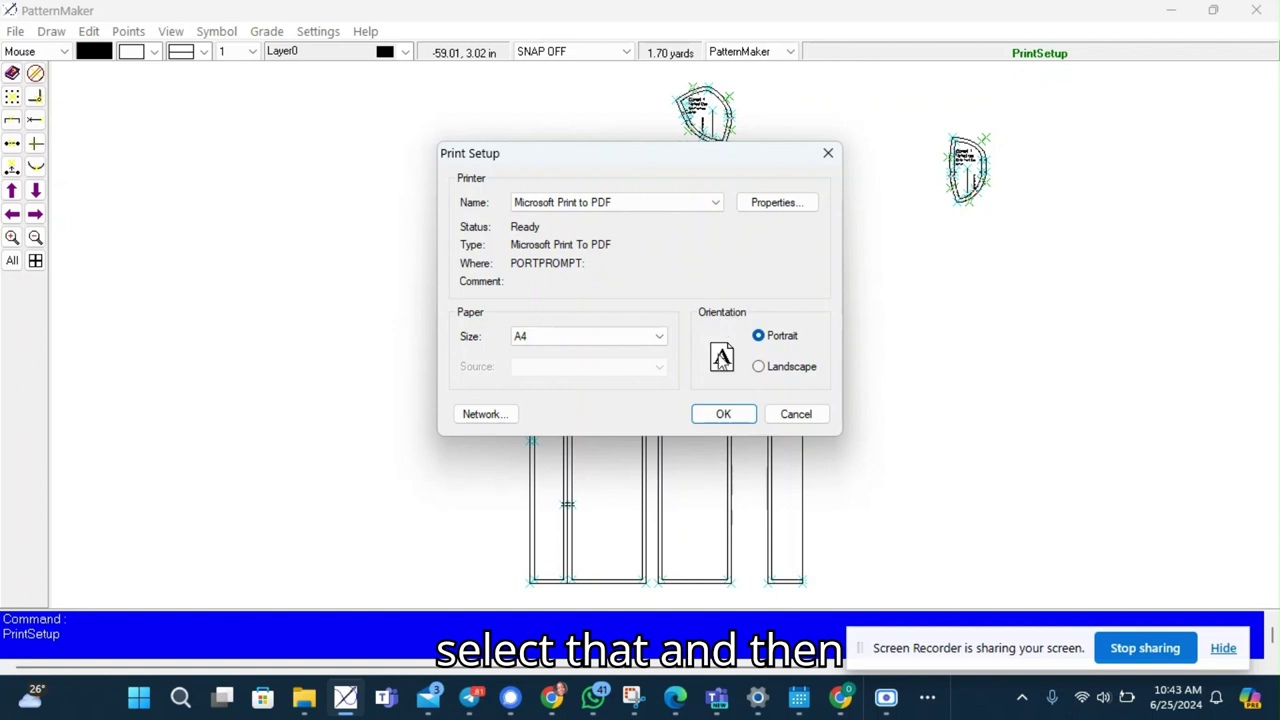
{"action": "left_click", "coordinate": [735, 420]}
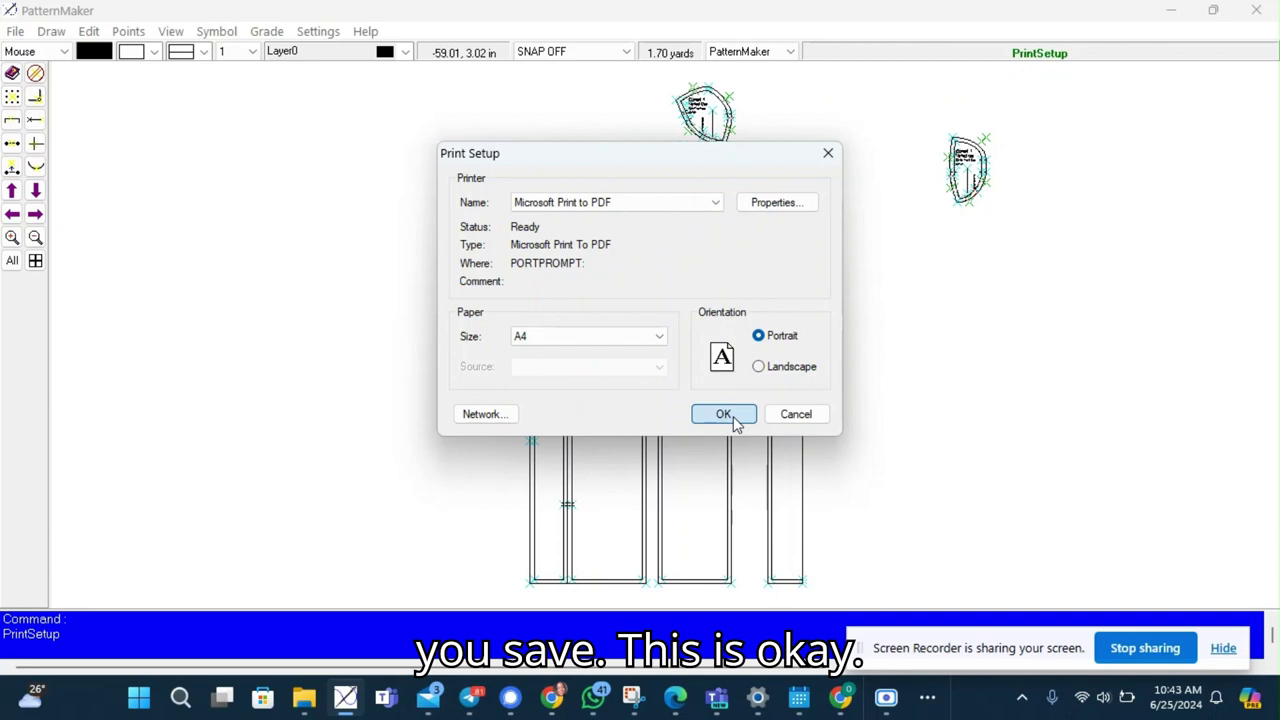
Step: Use Print Select to preview printing the rightmost pattern piece alone
{"action": "left_click", "coordinate": [15, 32]}
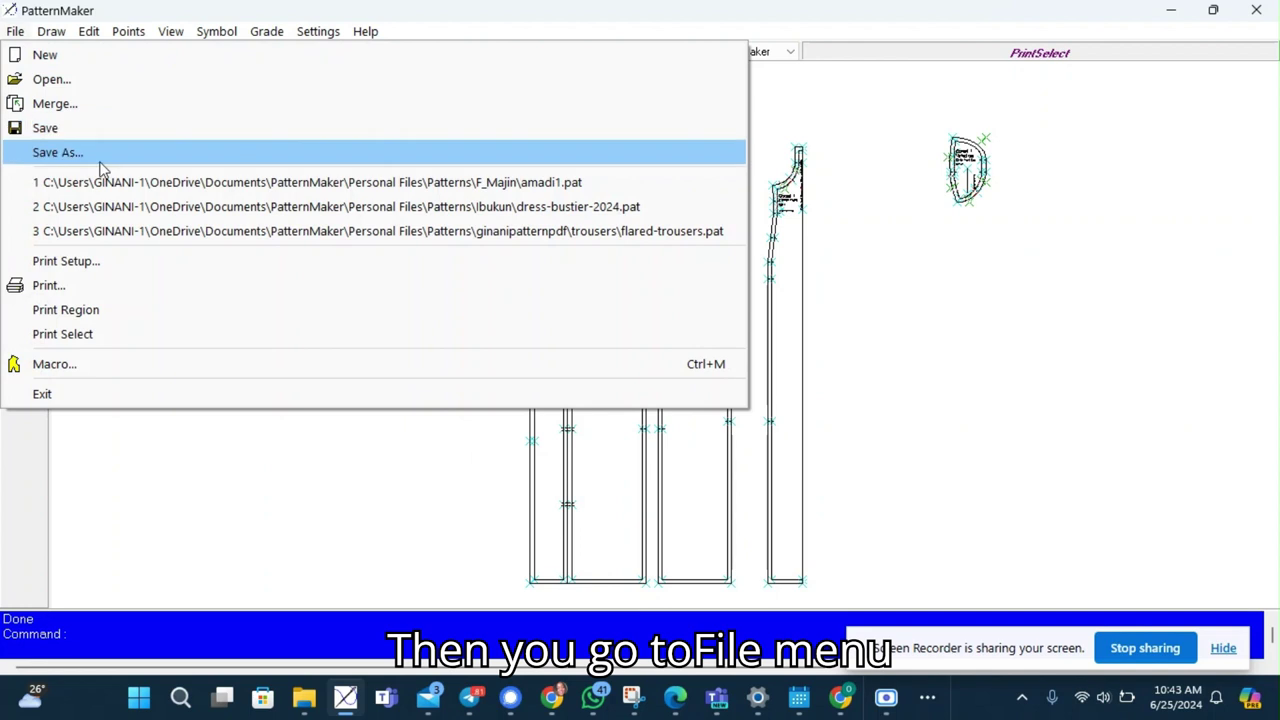
{"action": "left_click", "coordinate": [134, 337]}
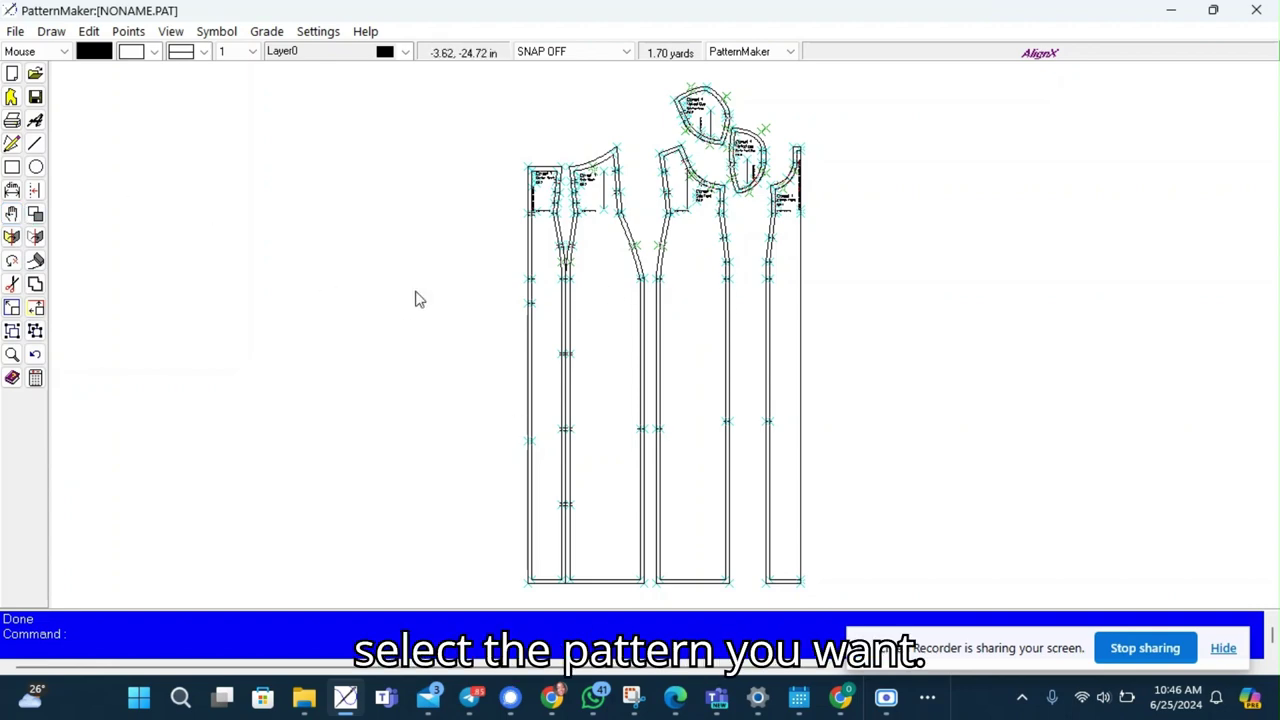
{"action": "key", "text": "ctrl+p"}
{"action": "left_click", "coordinate": [809, 315]}
{"action": "right_click", "coordinate": [808, 311]}
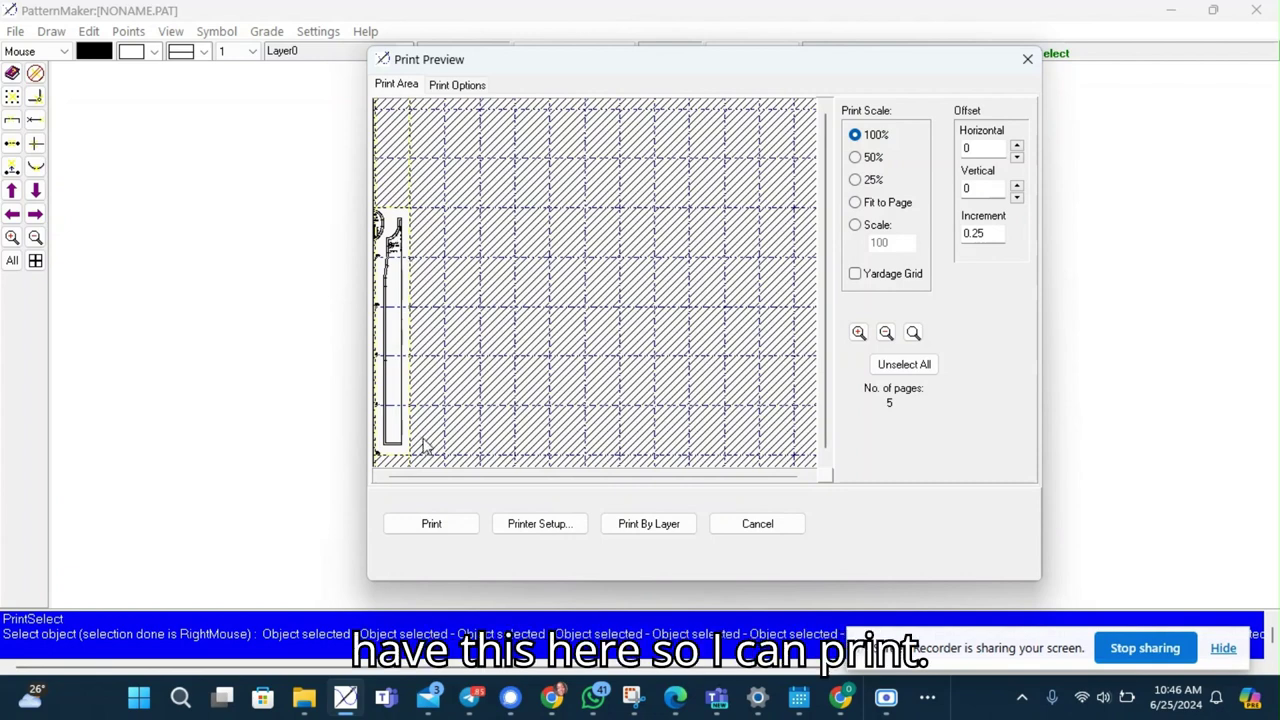
{"action": "left_click", "coordinate": [757, 524]}
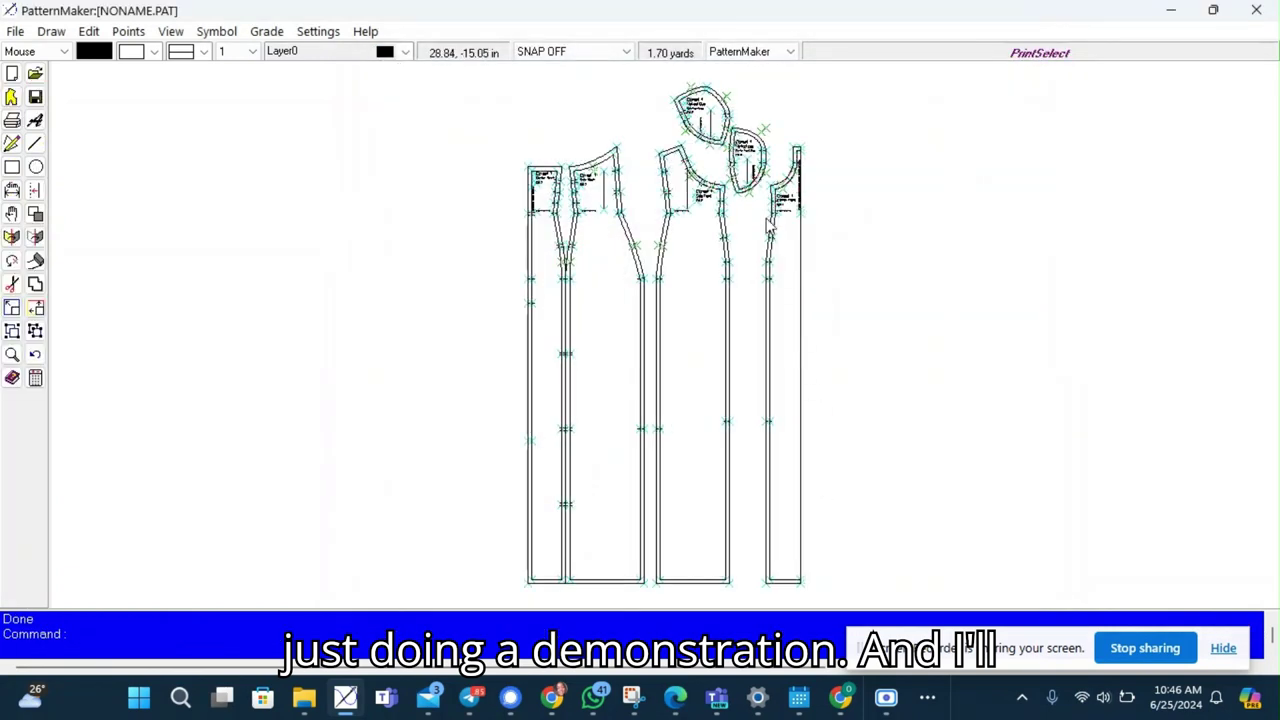
Step: Preview each cup piece alone, then all pieces together across 10 pages at 100%
{"action": "right_click", "coordinate": [781, 160]}
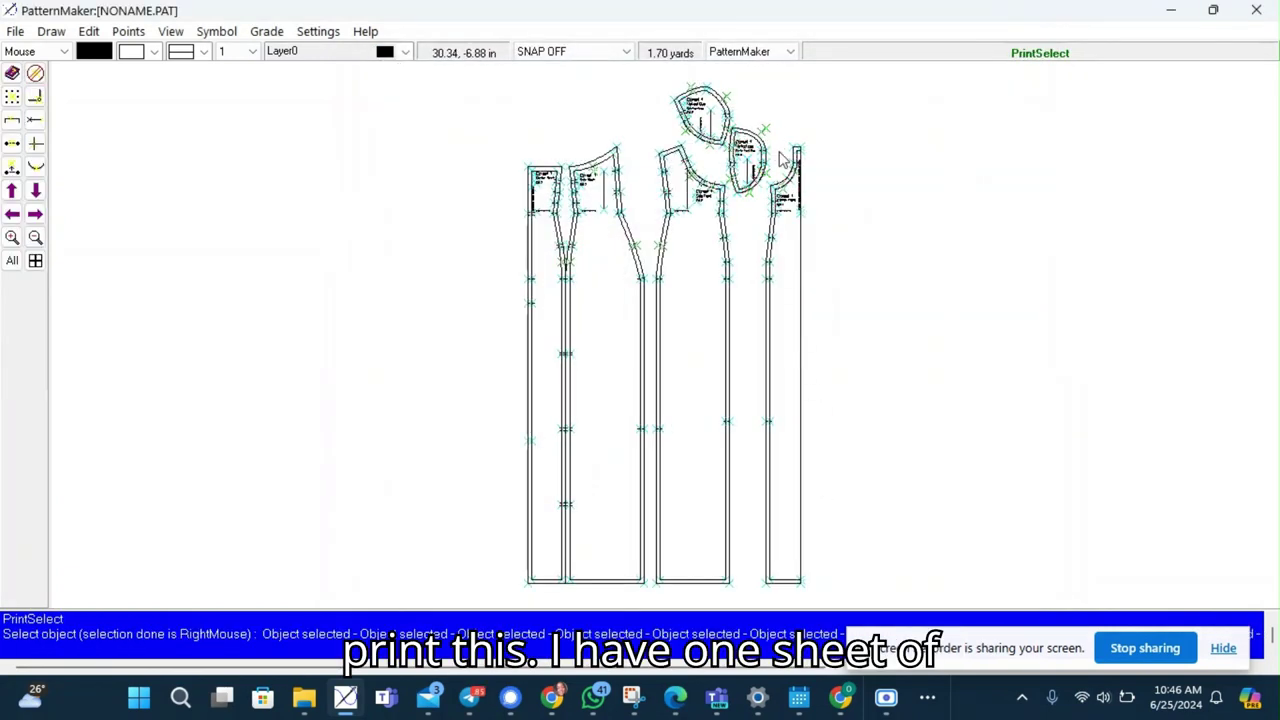
{"action": "right_click", "coordinate": [781, 160]}
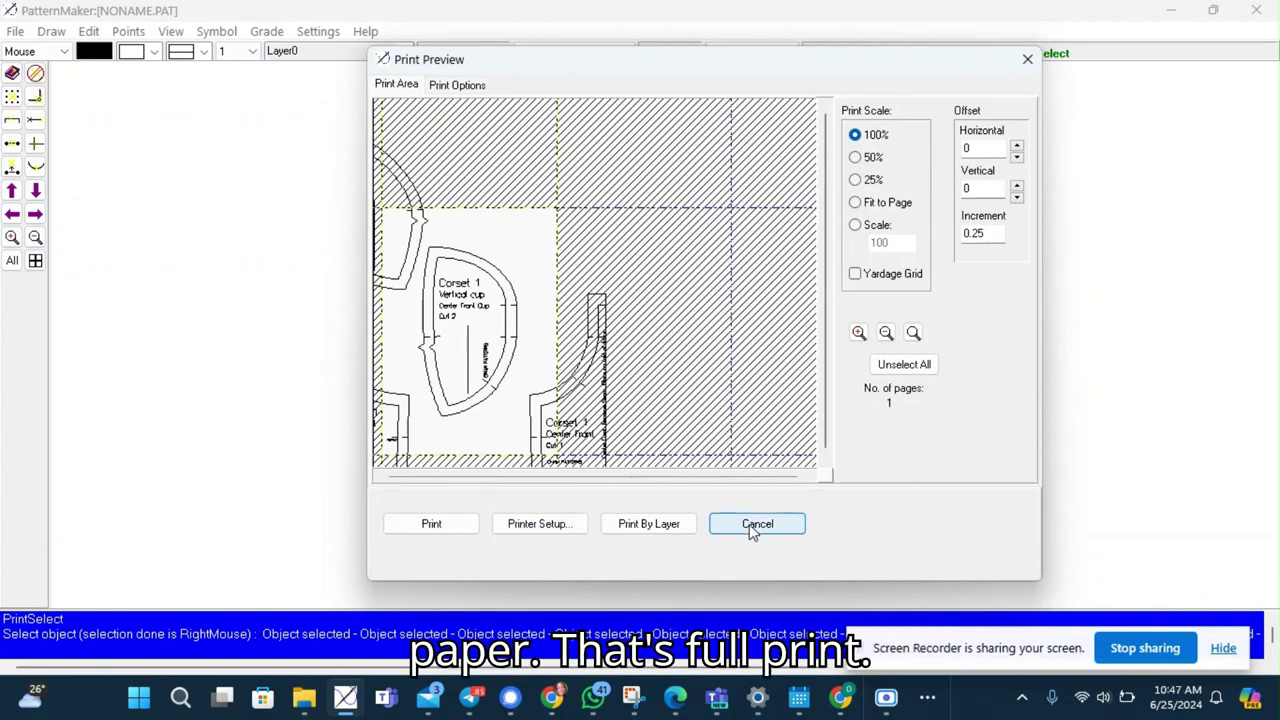
{"action": "left_click", "coordinate": [755, 524]}
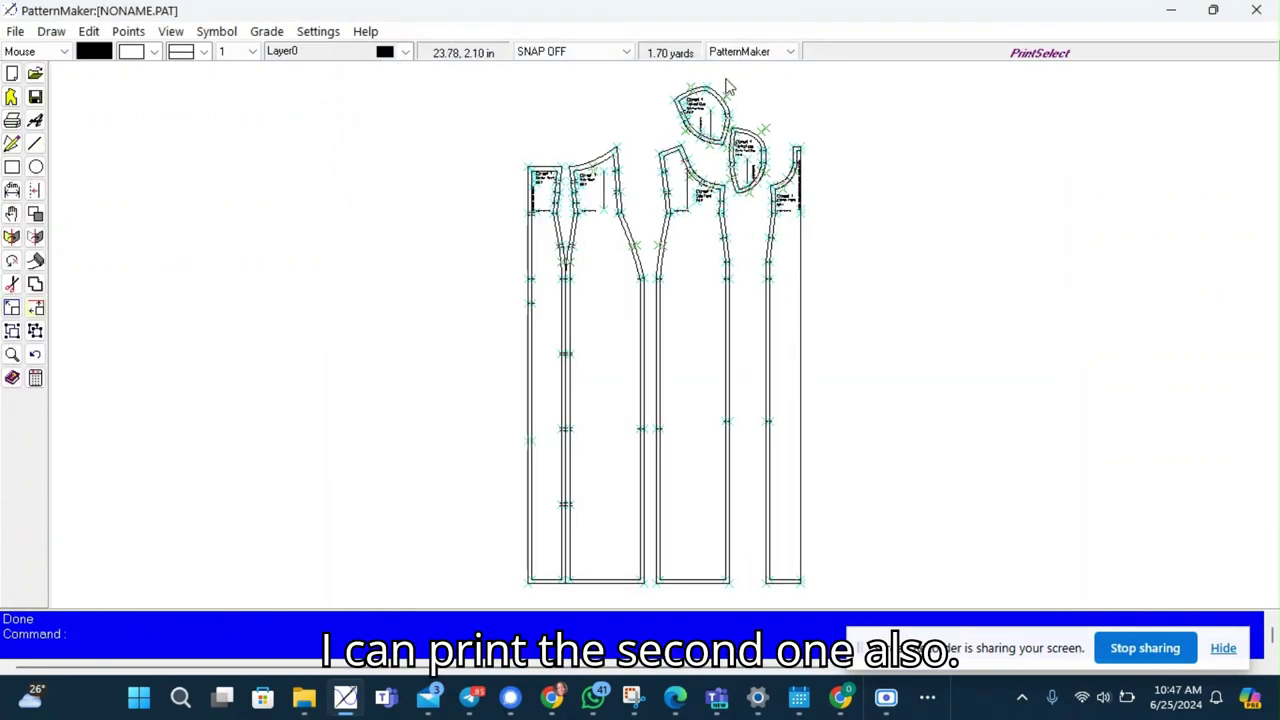
{"action": "right_click", "coordinate": [728, 88]}
{"action": "right_click", "coordinate": [728, 88]}
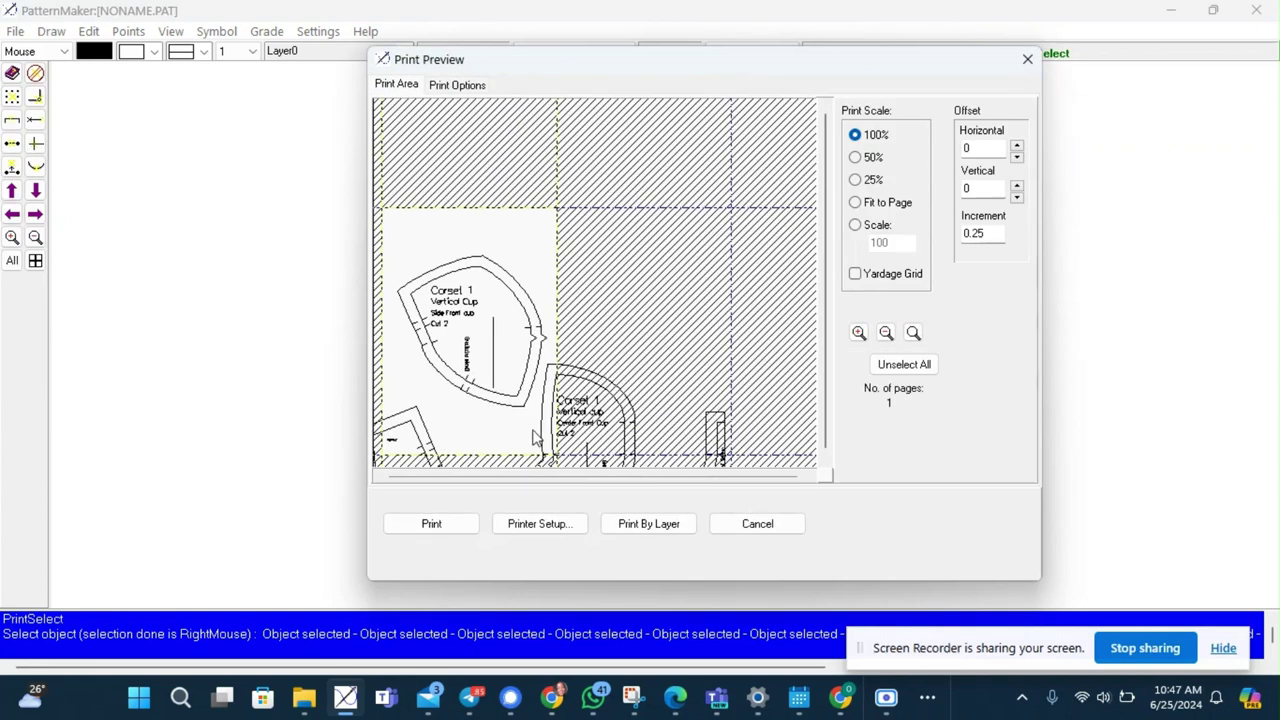
{"action": "left_click", "coordinate": [760, 525]}
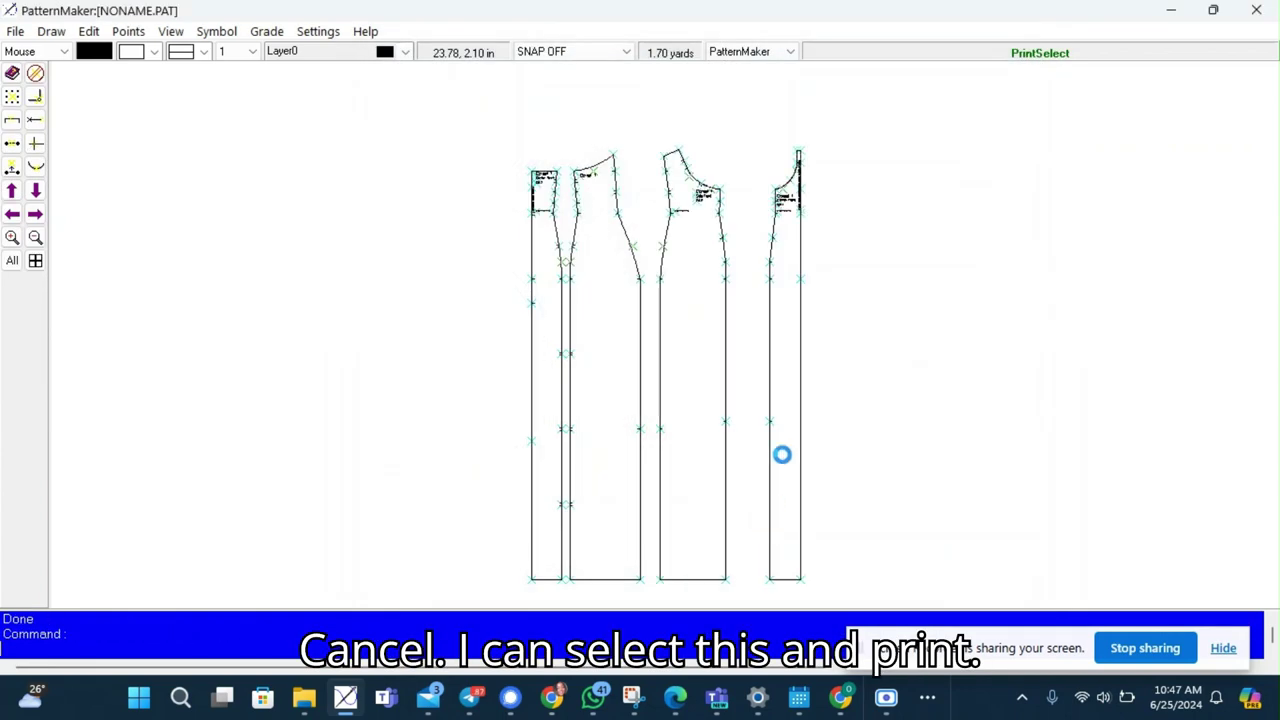
{"action": "right_click", "coordinate": [735, 238]}
{"action": "right_click", "coordinate": [731, 229]}
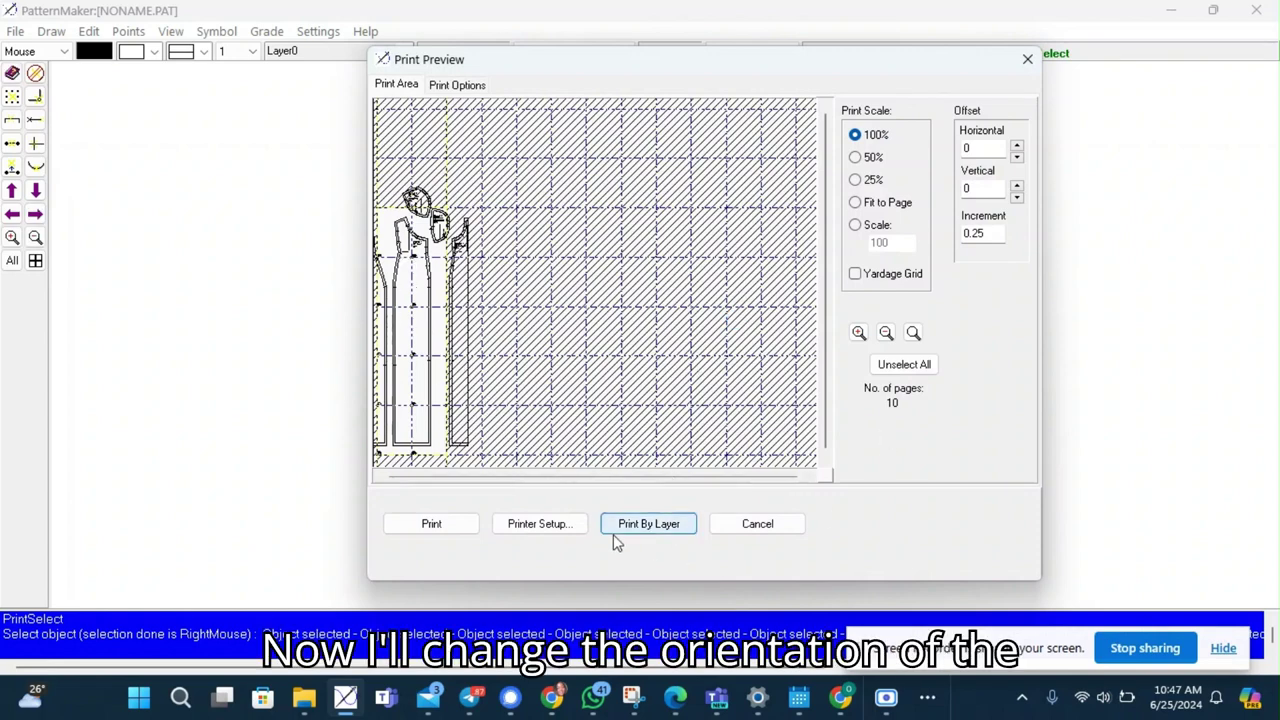
Step: Set the paper to landscape so the tiled print drops from 10 to 7 pages, then refresh the preview
{"action": "left_click", "coordinate": [577, 537]}
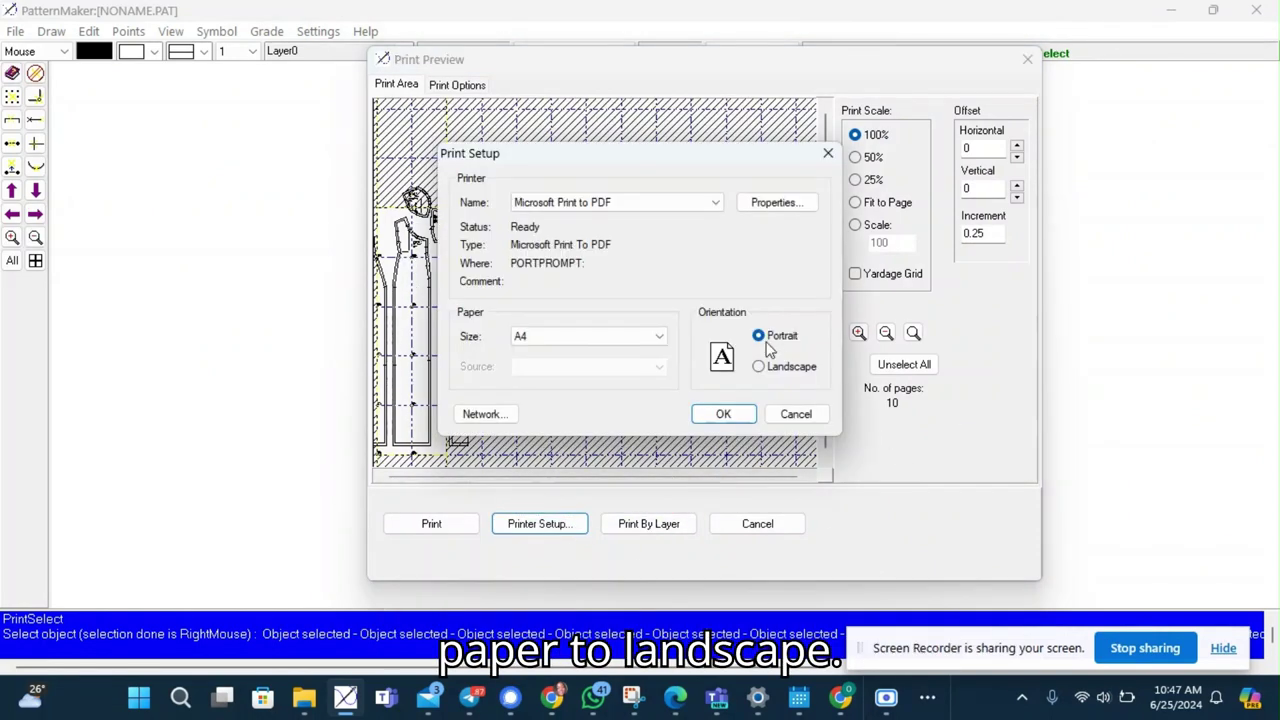
{"action": "left_click", "coordinate": [772, 367]}
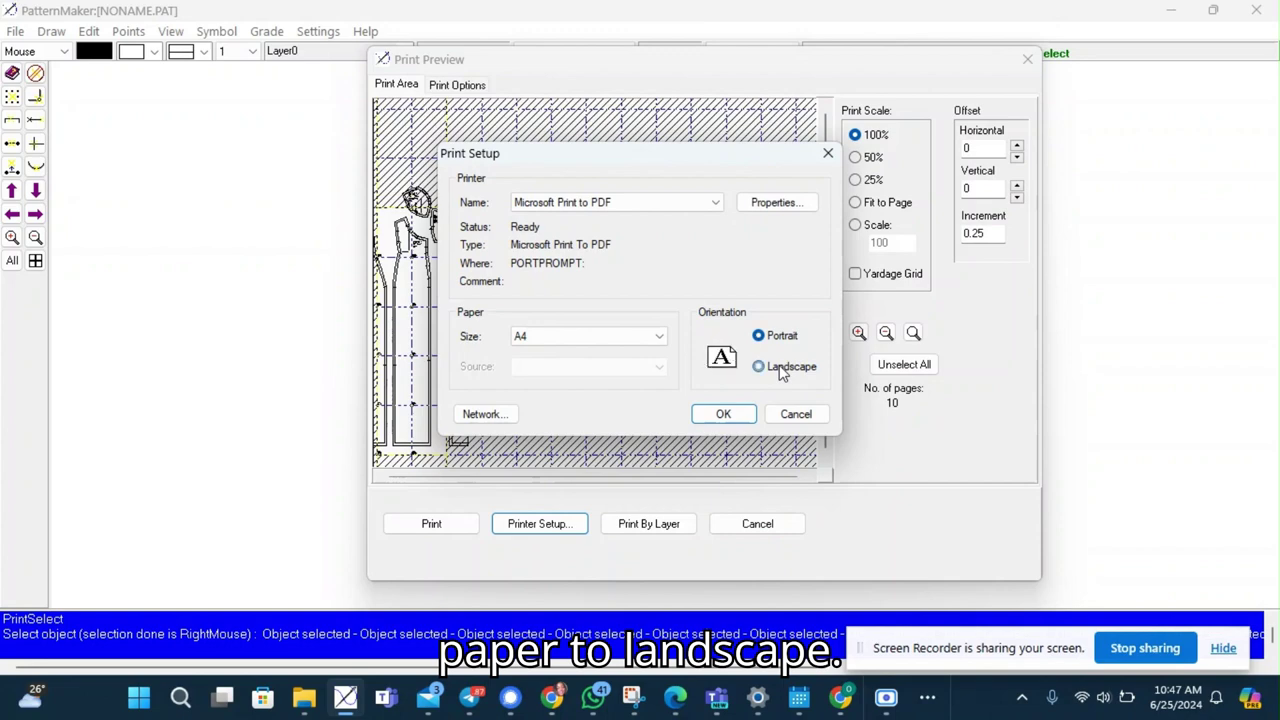
{"action": "left_click", "coordinate": [724, 414]}
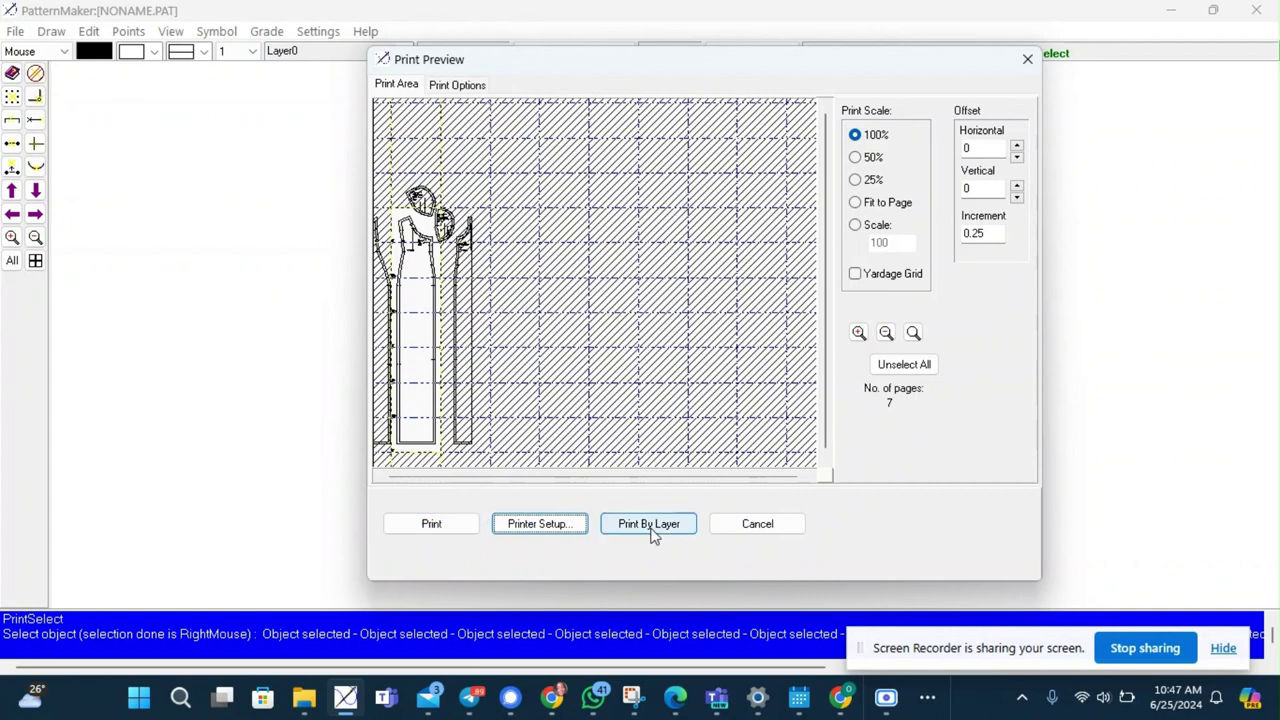
{"action": "left_click", "coordinate": [734, 526]}
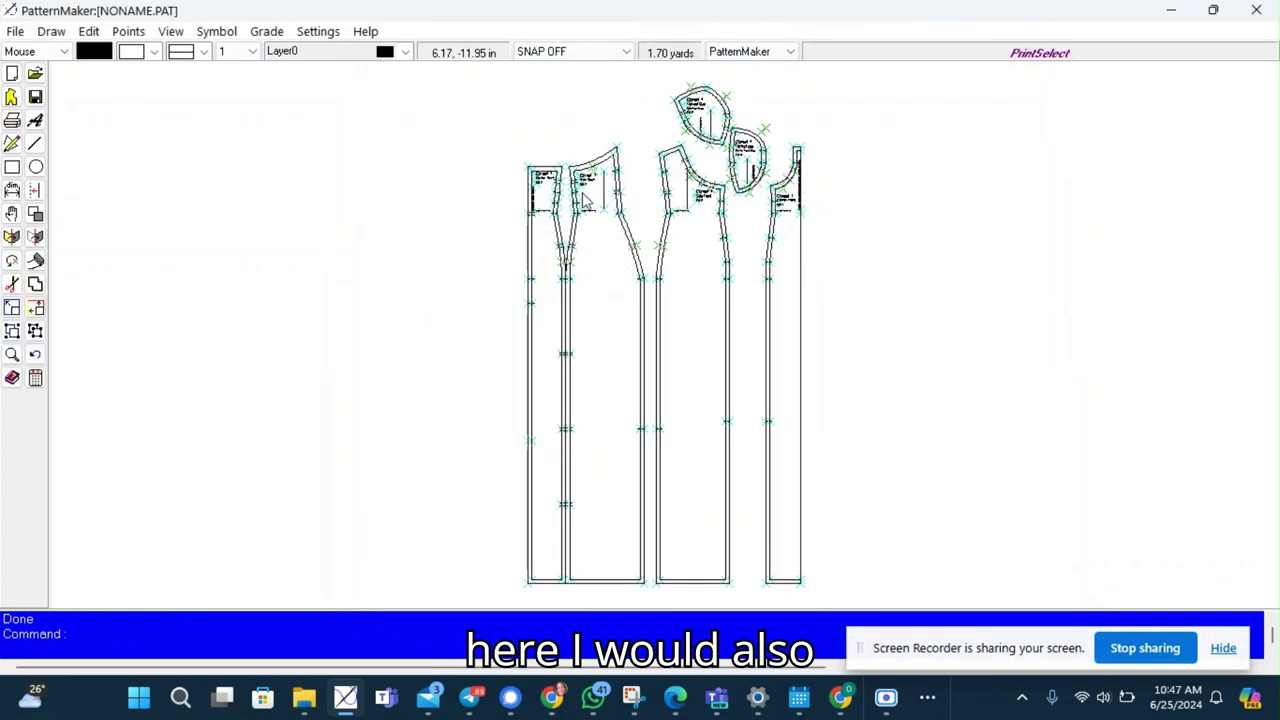
{"action": "right_click", "coordinate": [632, 176]}
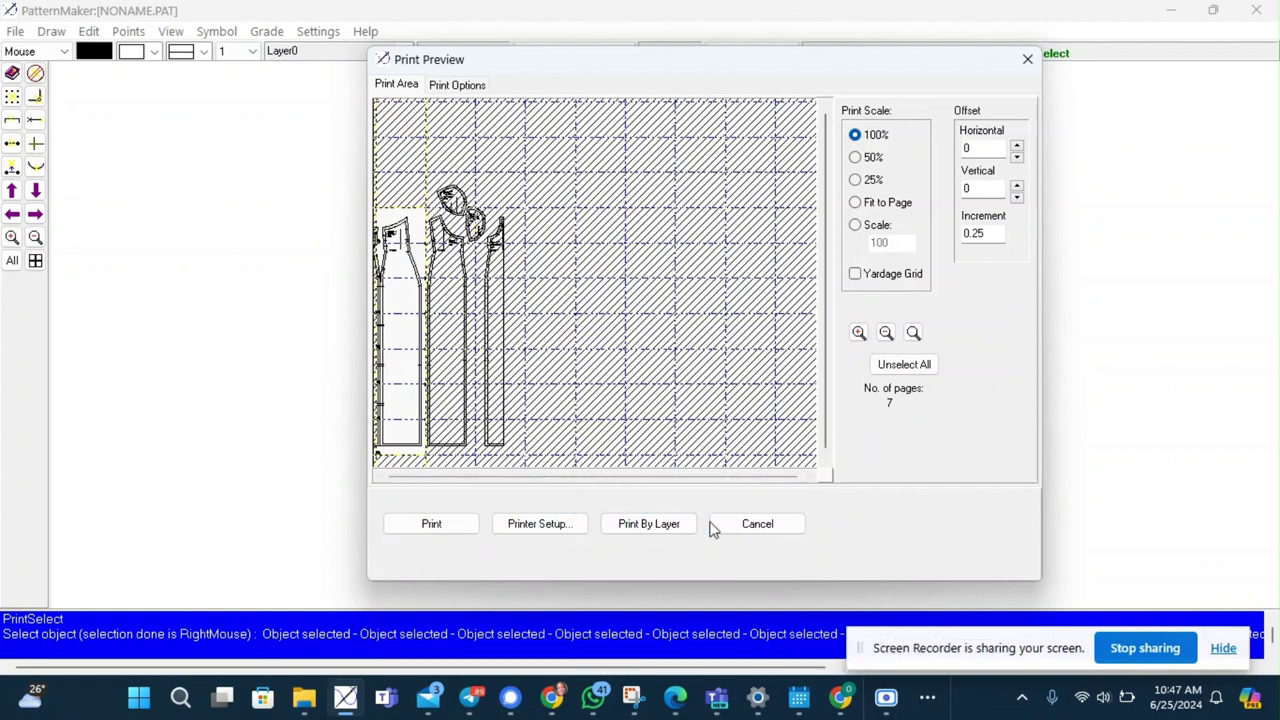
Step: Reopen the print preview on the selected corset pieces with Ctrl+P
{"action": "left_click", "coordinate": [757, 524]}
{"action": "key", "text": "ctrl+p"}
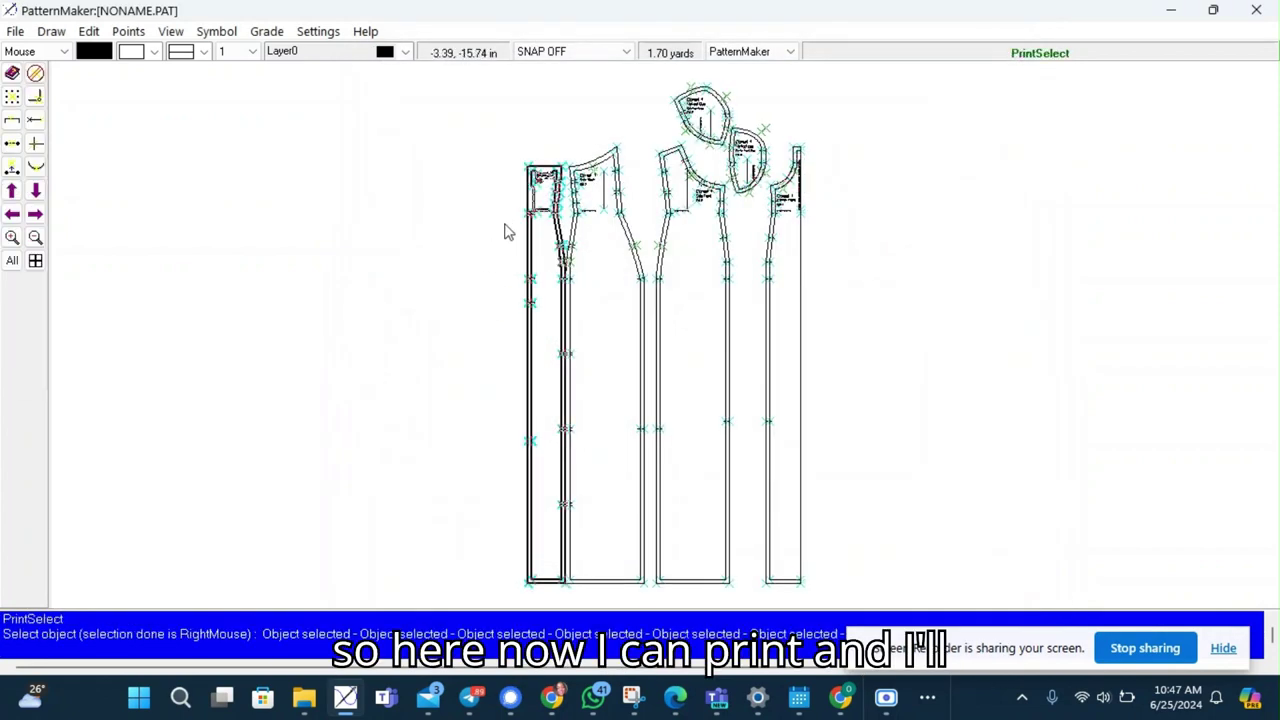
{"action": "right_click", "coordinate": [504, 223]}
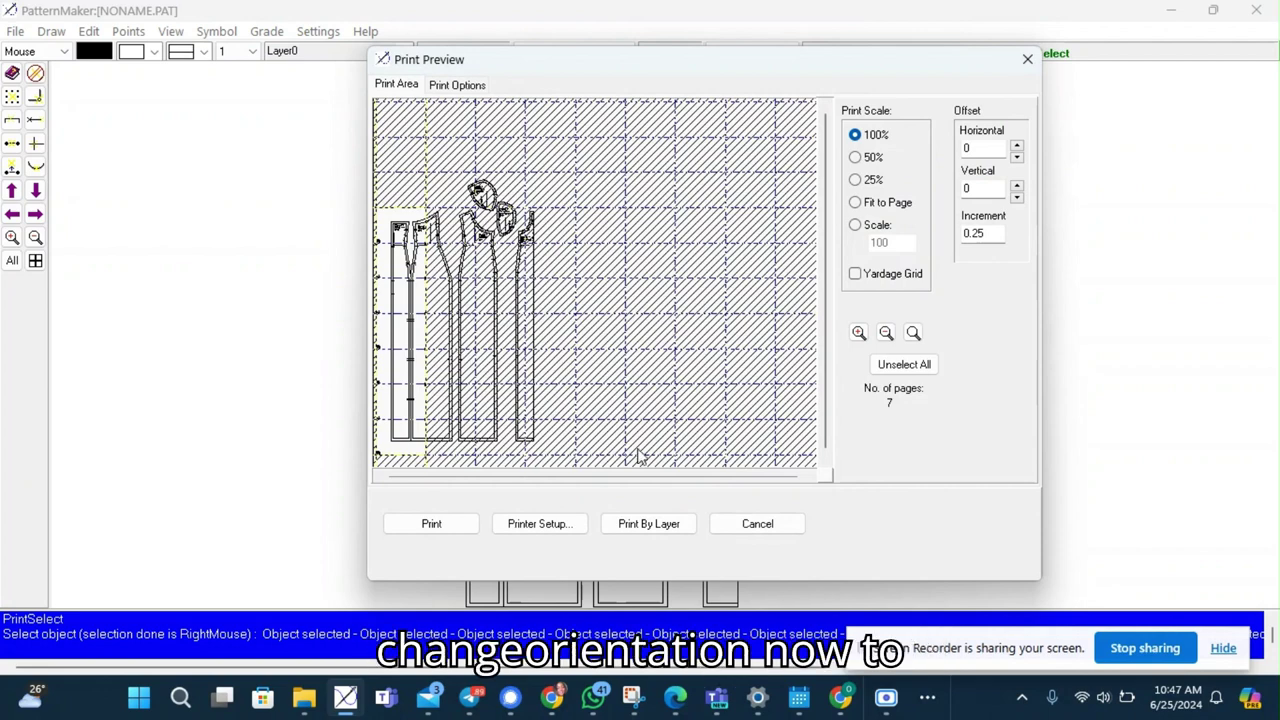
Step: Switch the paper back to portrait, cutting the tiled print to 5 pages, and close the preview
{"action": "left_click", "coordinate": [541, 524]}
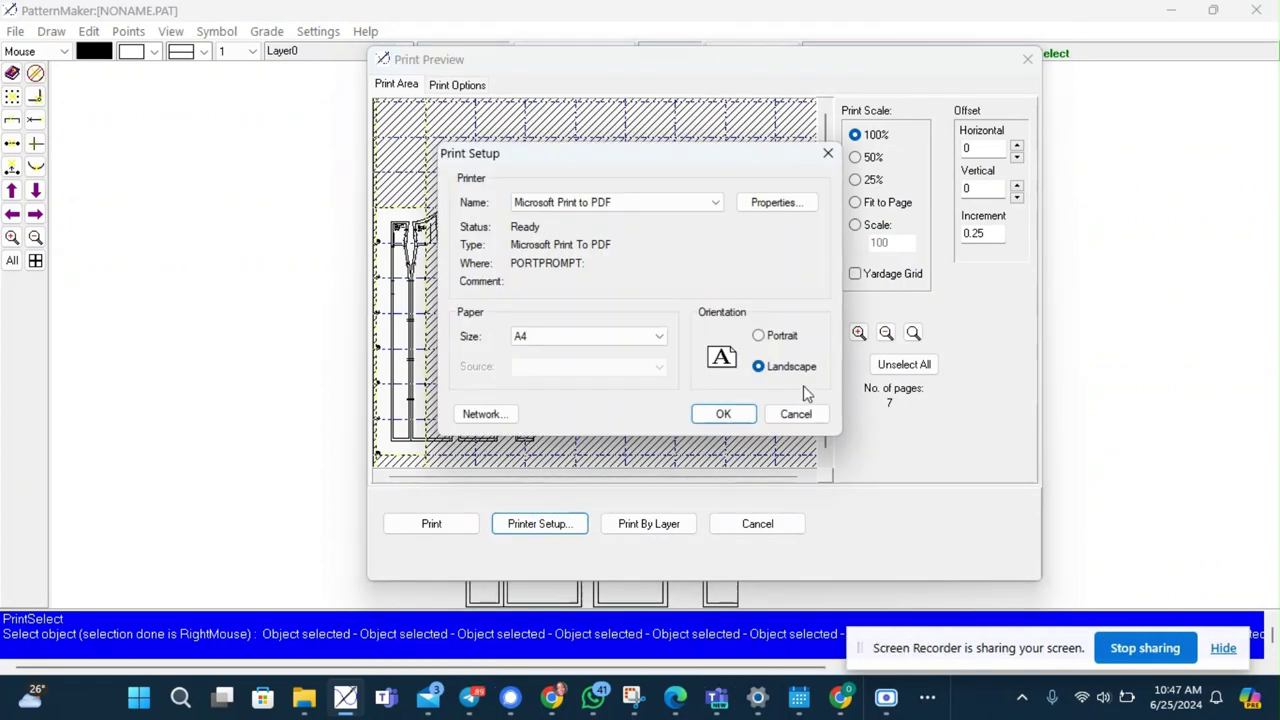
{"action": "left_click", "coordinate": [760, 336]}
{"action": "left_click", "coordinate": [726, 418]}
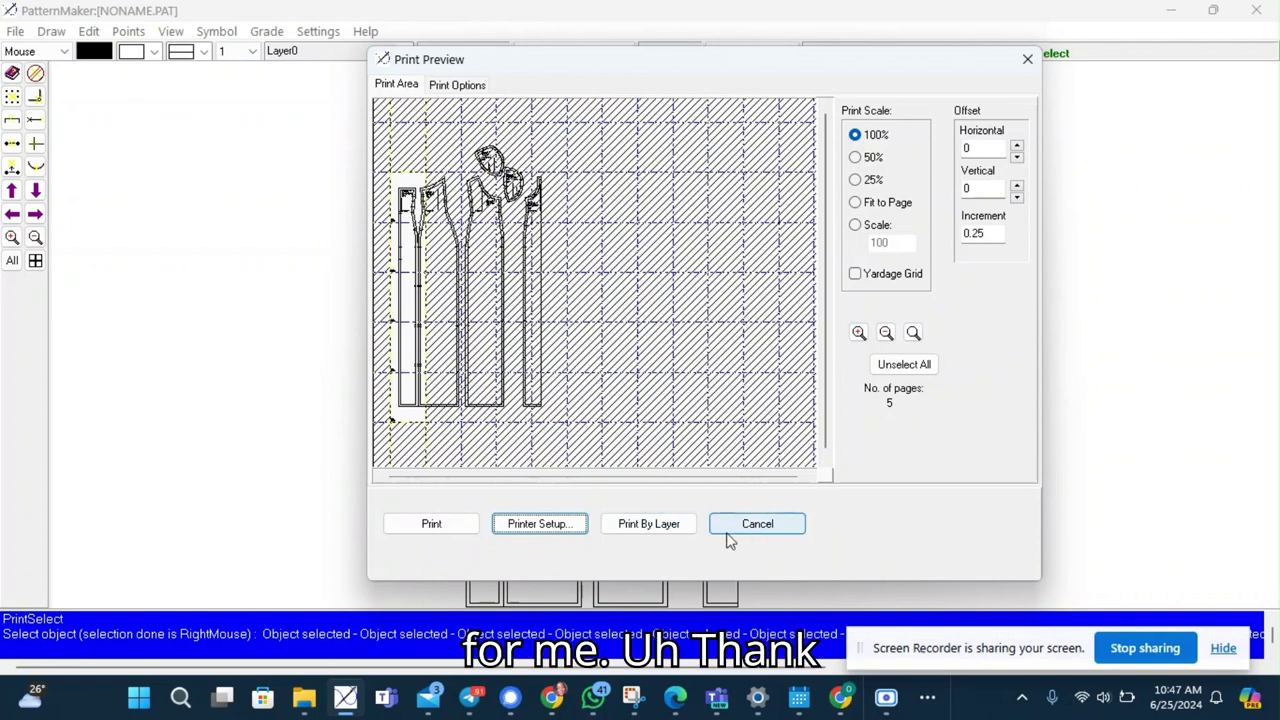
{"action": "left_click", "coordinate": [743, 530]}
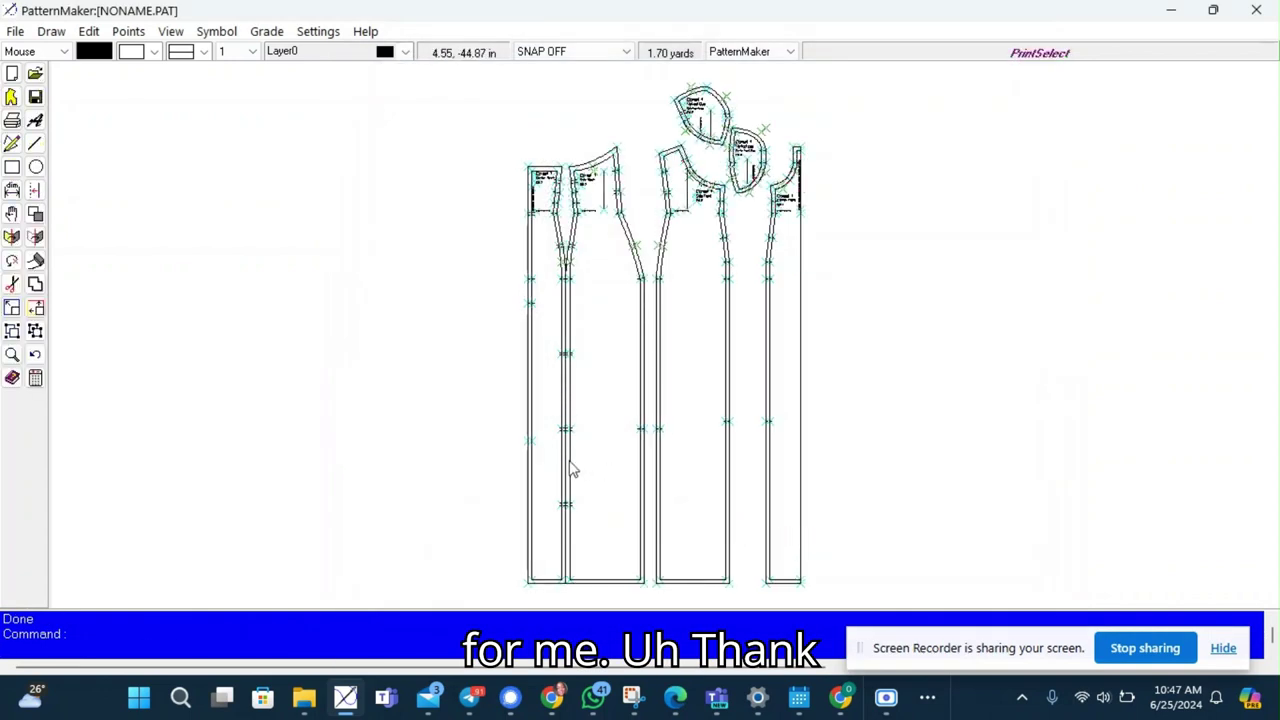